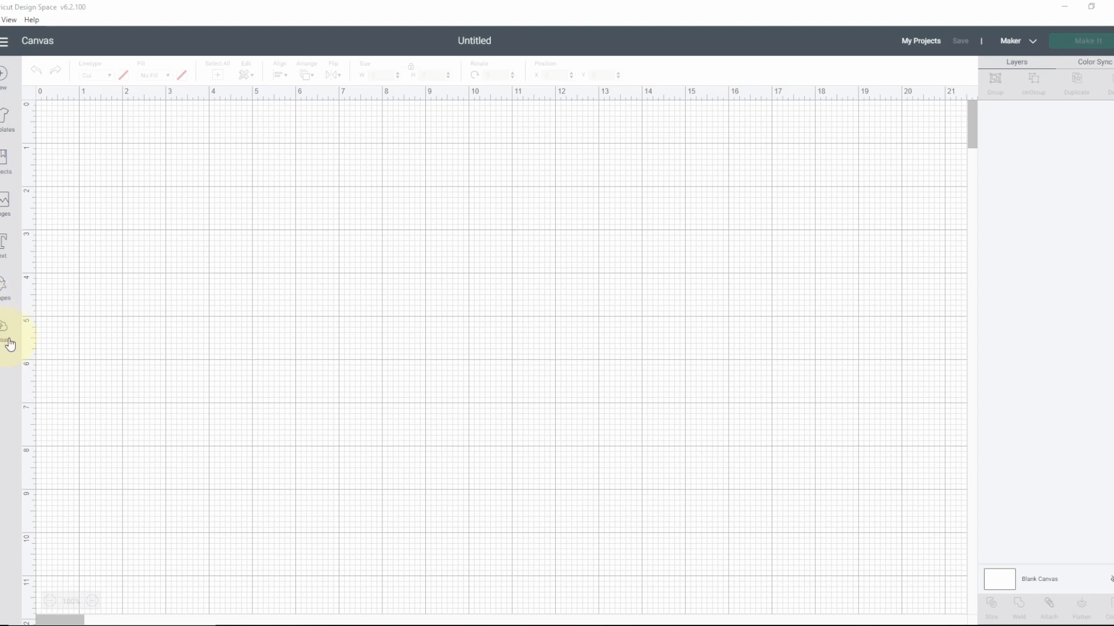
# Step: Upload the SVG file 4SeasonsCircles-SemiFlat2, accept importing it without its text elements, and save it to the uploaded images
pyautogui.click(3, 331)
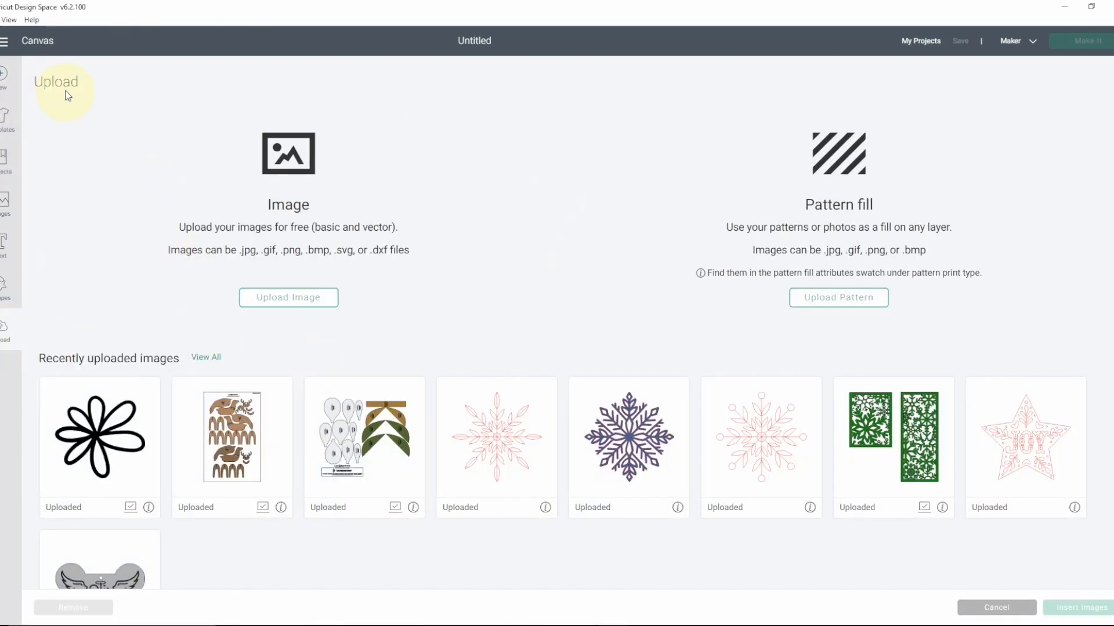
pyautogui.click(291, 306)
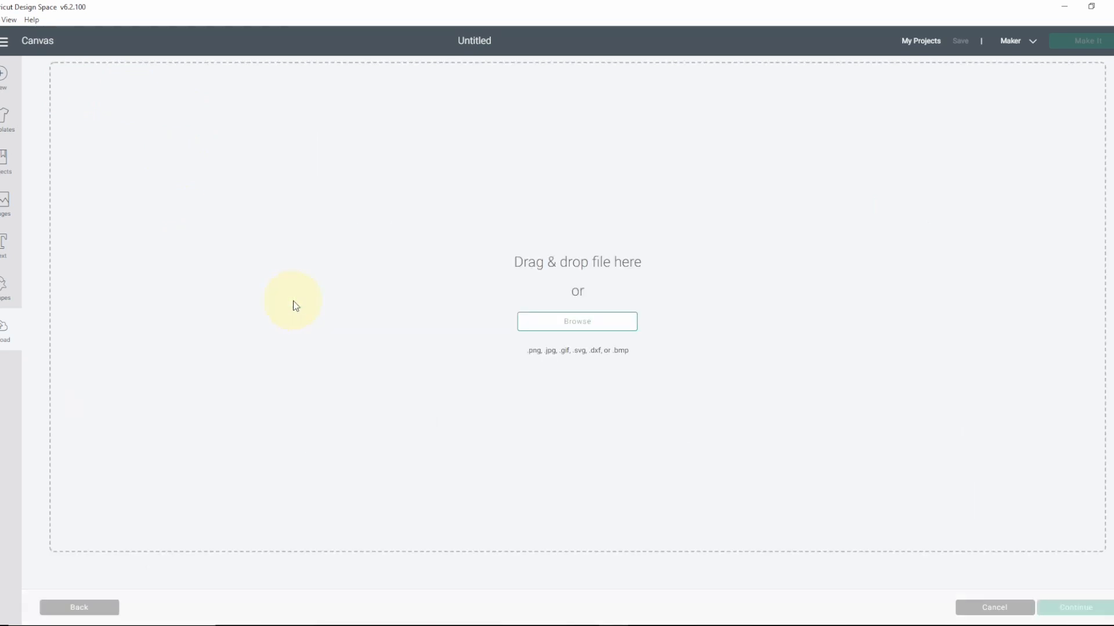
pyautogui.click(578, 329)
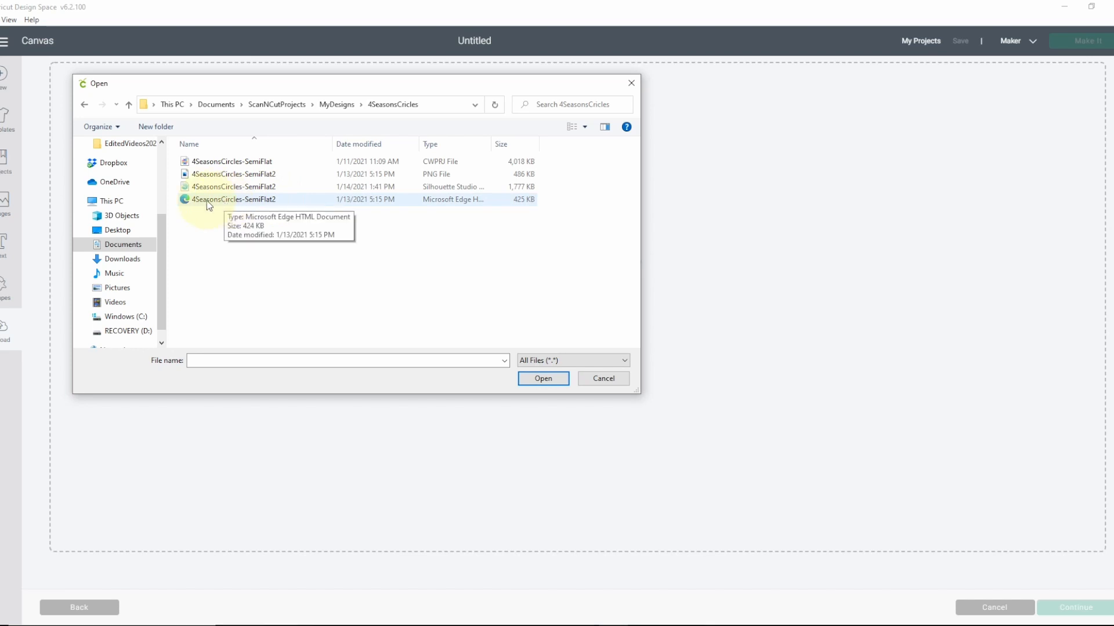
pyautogui.click(230, 203)
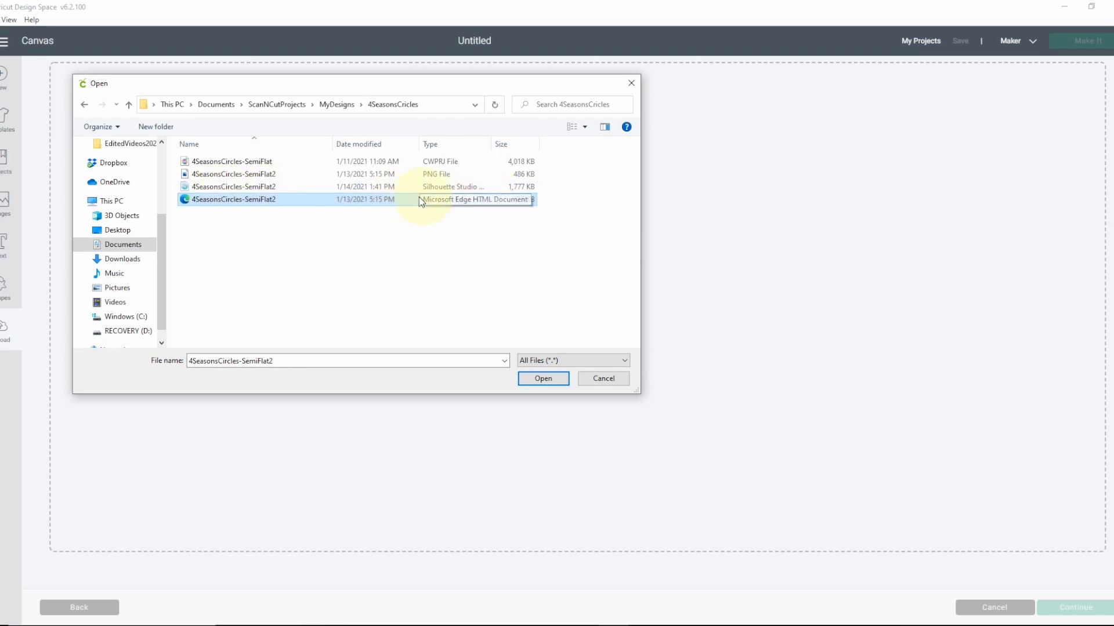
pyautogui.click(543, 383)
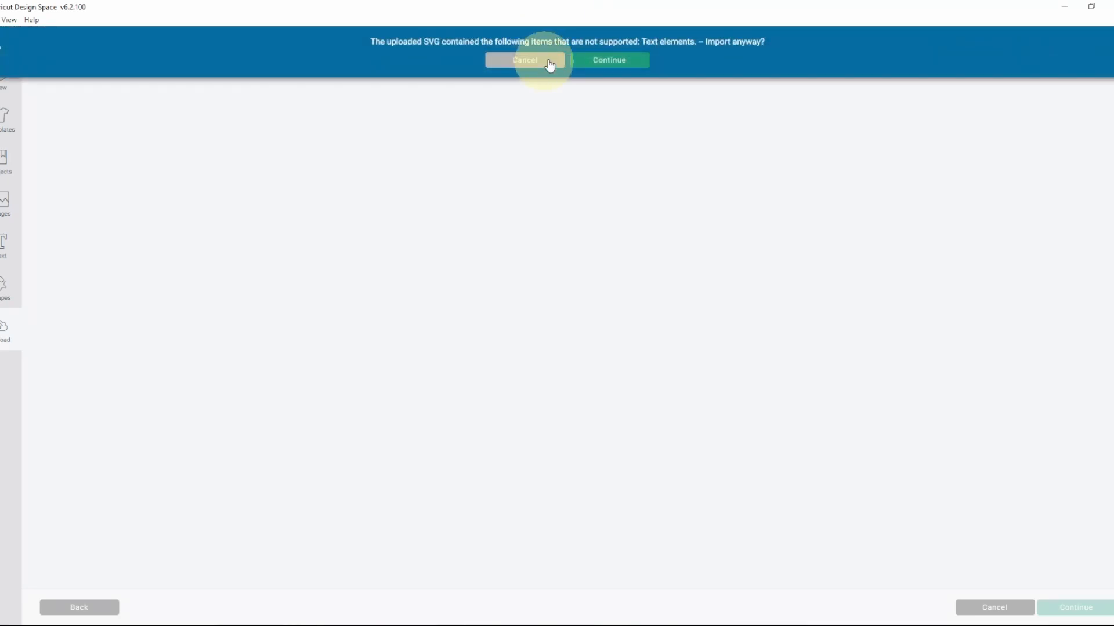
pyautogui.click(606, 64)
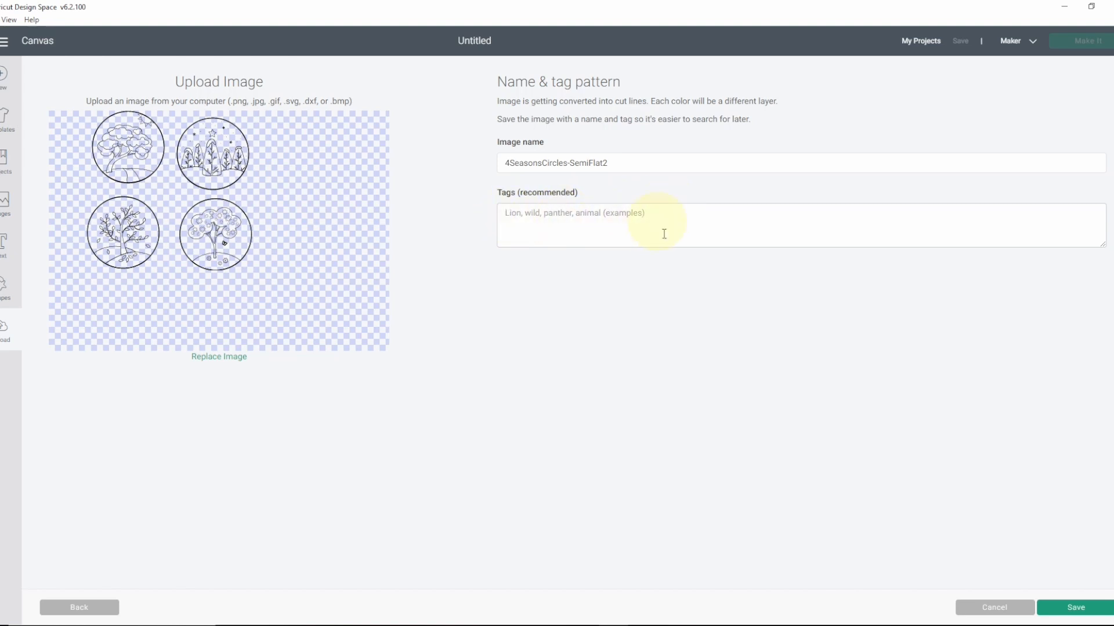
pyautogui.click(1072, 609)
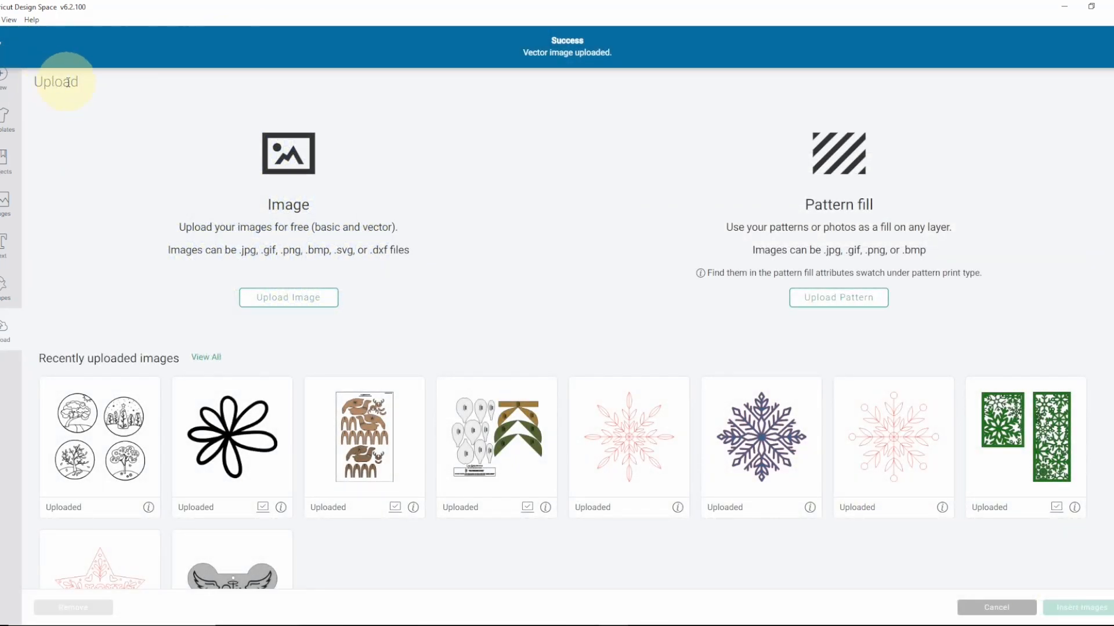
# Step: Insert the uploaded four-seasons image onto the canvas and ungroup it into separate drawings and circles
pyautogui.click(76, 409)
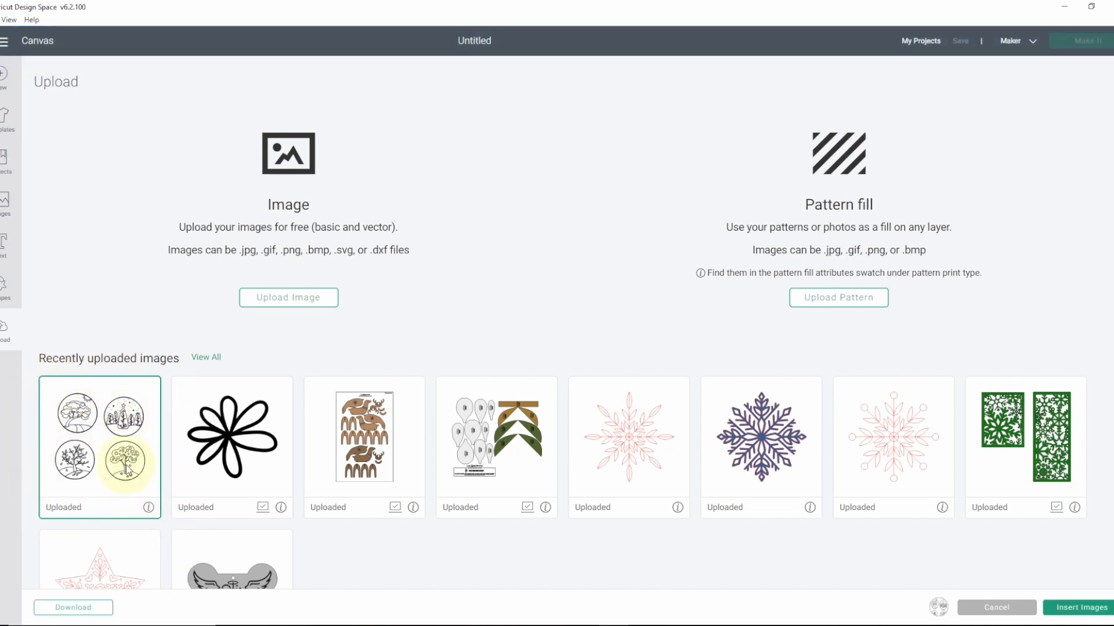
pyautogui.click(1078, 609)
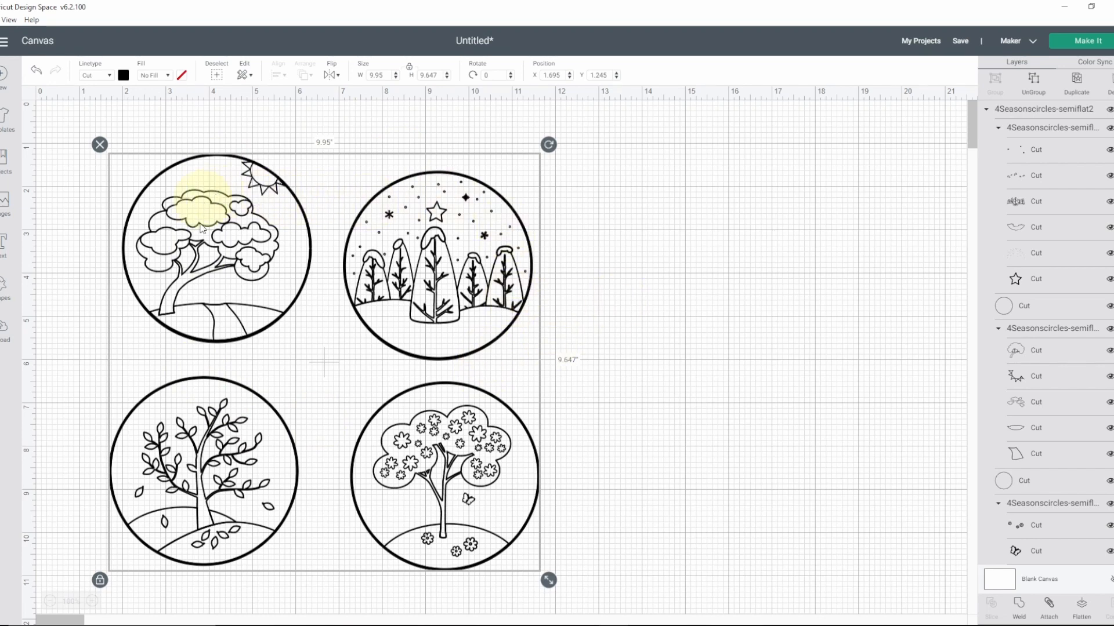
pyautogui.click(734, 372)
pyautogui.click(454, 338)
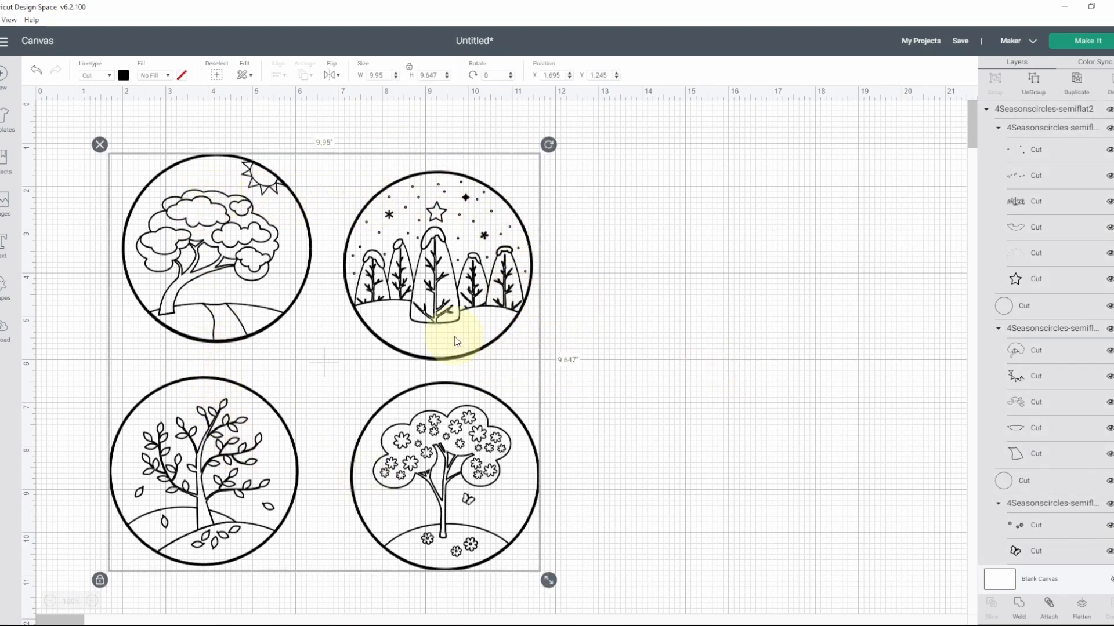
pyautogui.click(605, 328)
pyautogui.click(398, 320)
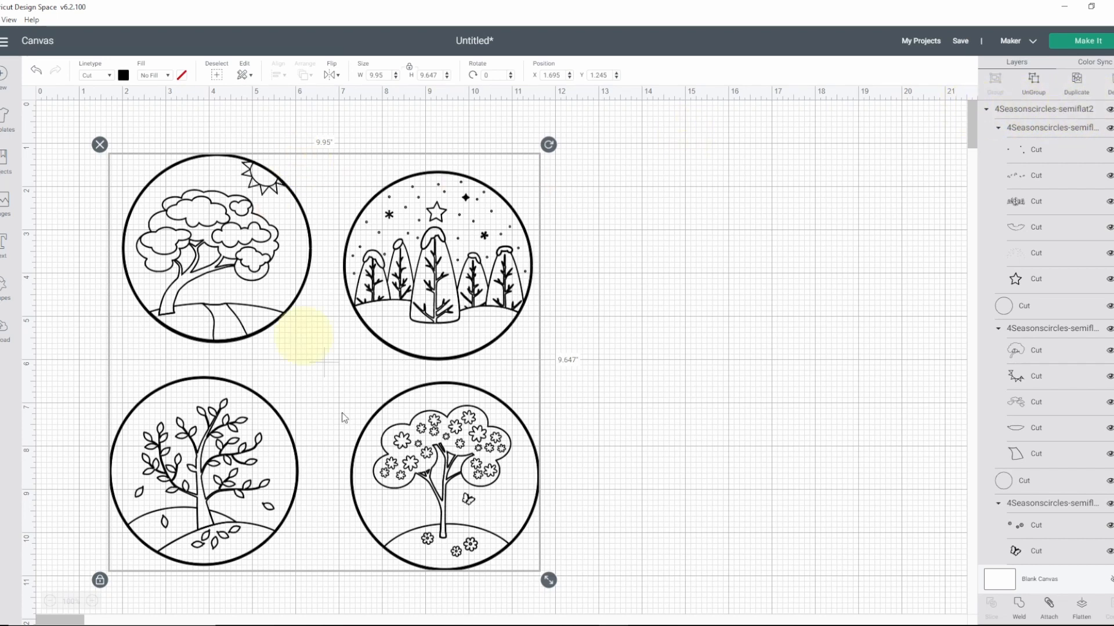
pyautogui.click(1033, 83)
pyautogui.click(771, 236)
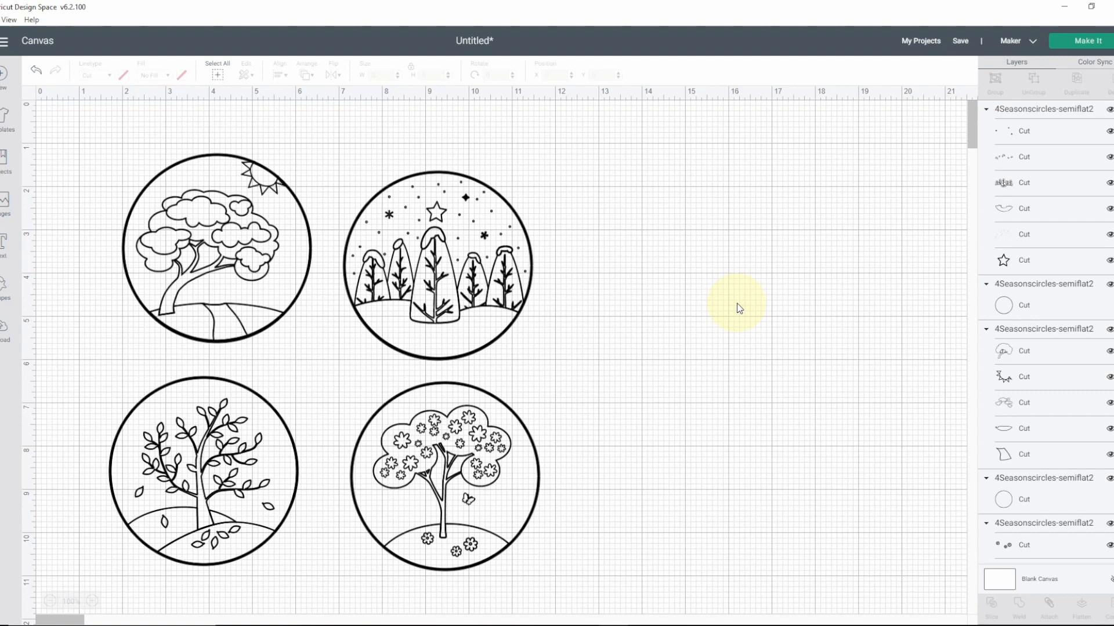
# Step: Select the four inner drawings and the upper outer circles one by one to check how the pieces are separated
pyautogui.click(439, 270)
pyautogui.click(236, 234)
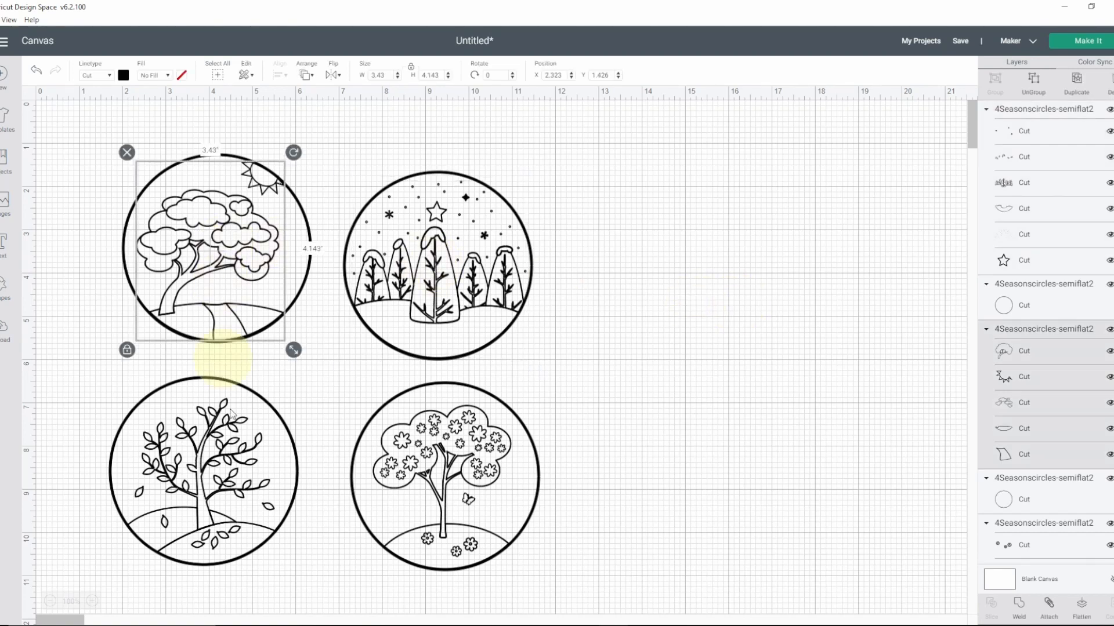
pyautogui.click(222, 464)
pyautogui.click(465, 464)
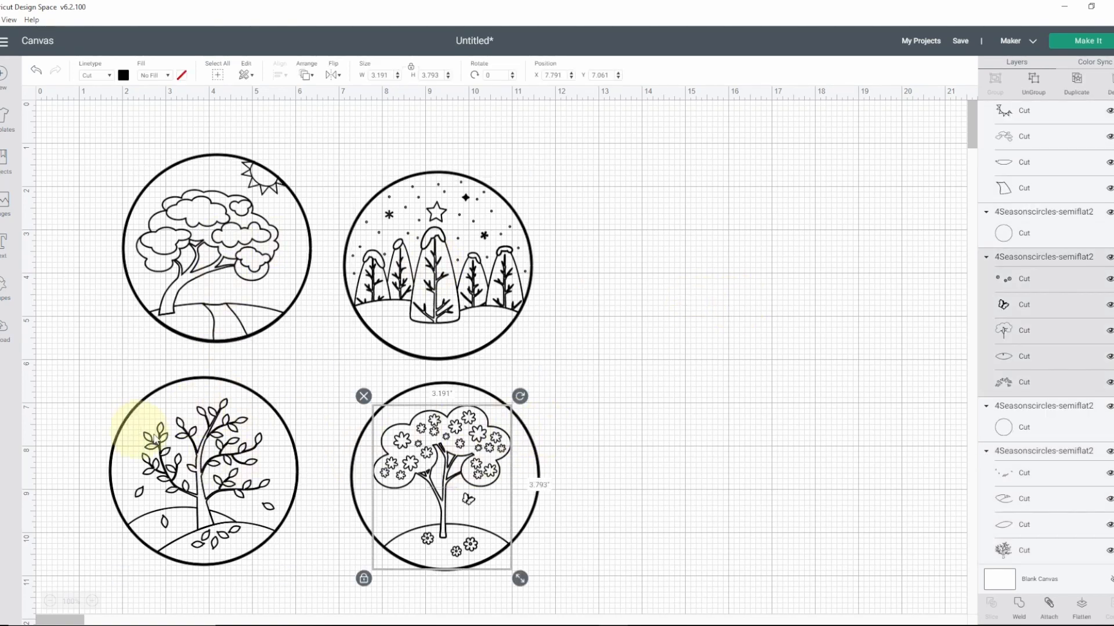
pyautogui.click(126, 237)
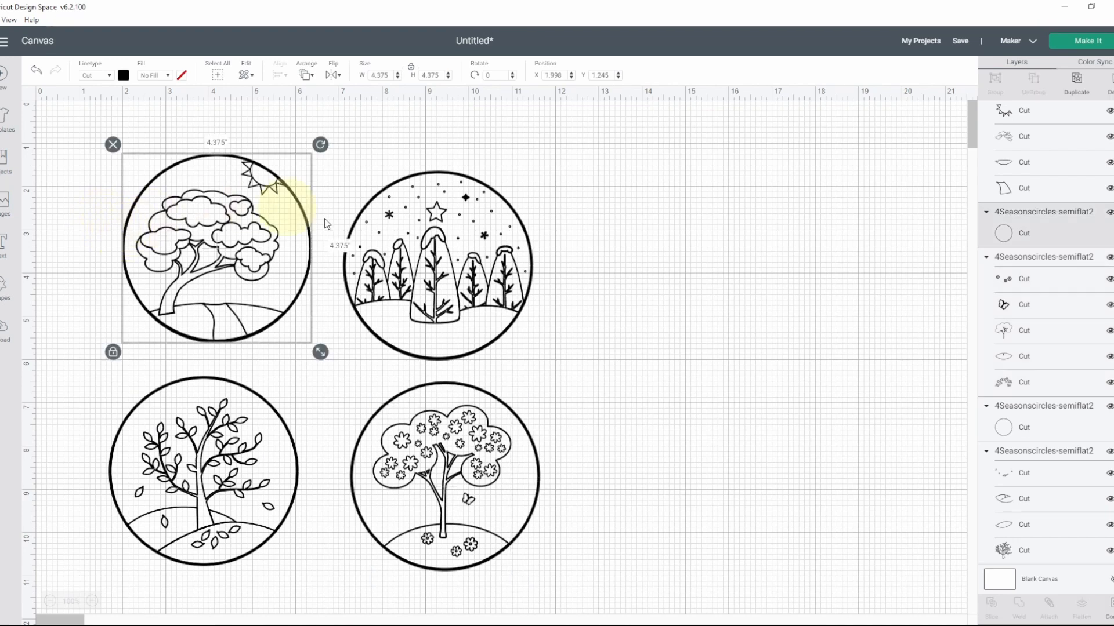
pyautogui.click(373, 202)
pyautogui.click(548, 254)
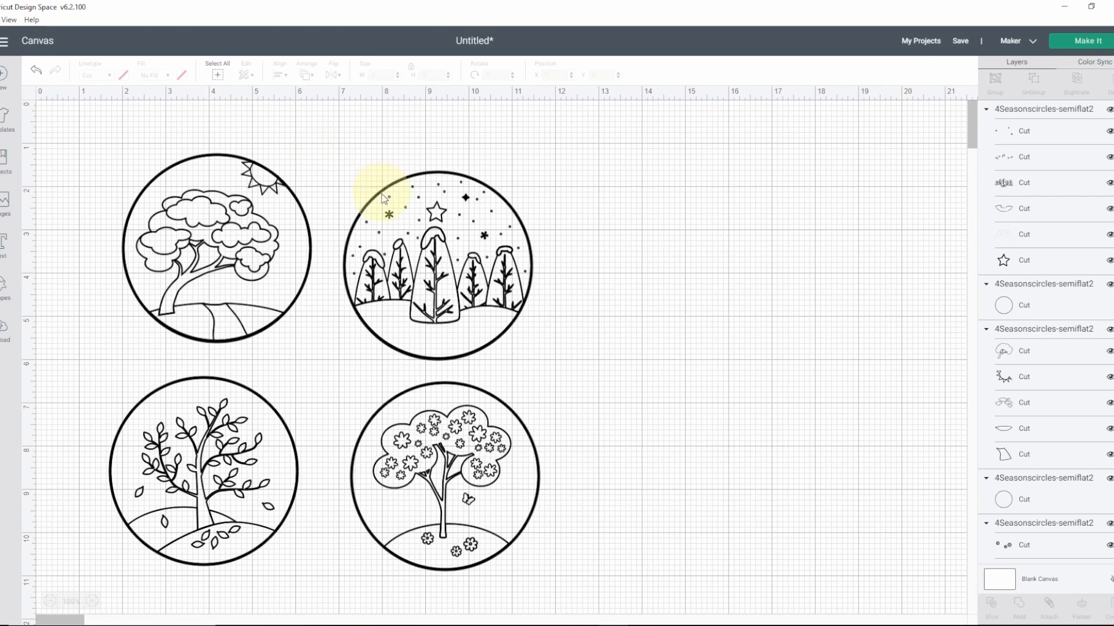
# Step: Select the summer tree drawing together with its outer circle and set their width to 3.5 inches with proportions locked
pyautogui.click(206, 233)
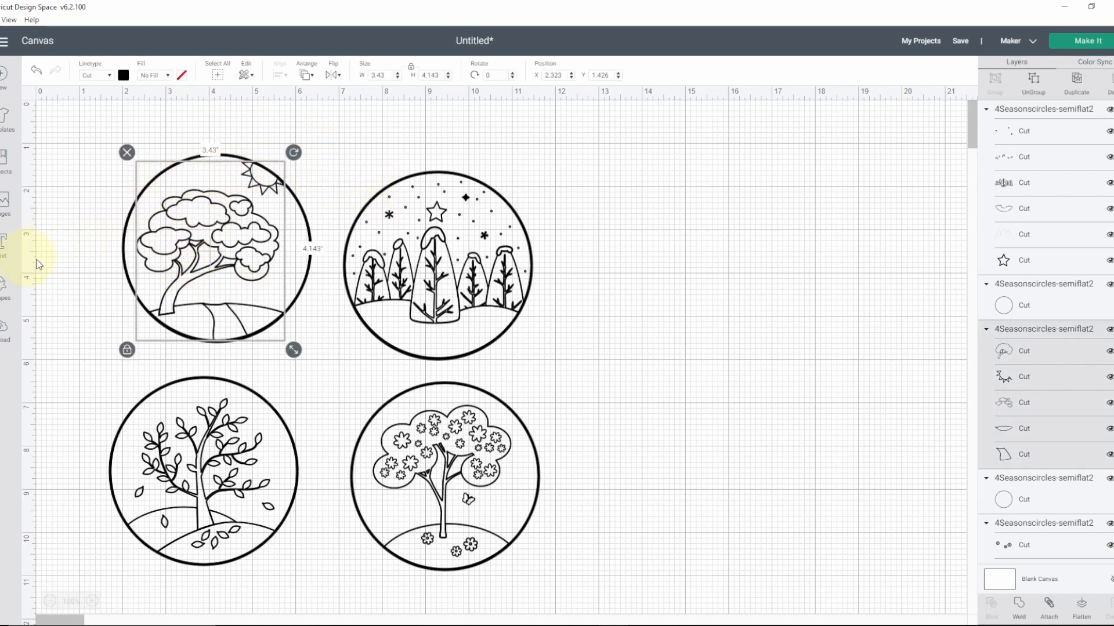
pyautogui.click(86, 259)
pyautogui.moveTo(95, 130); pyautogui.dragTo(325, 357)
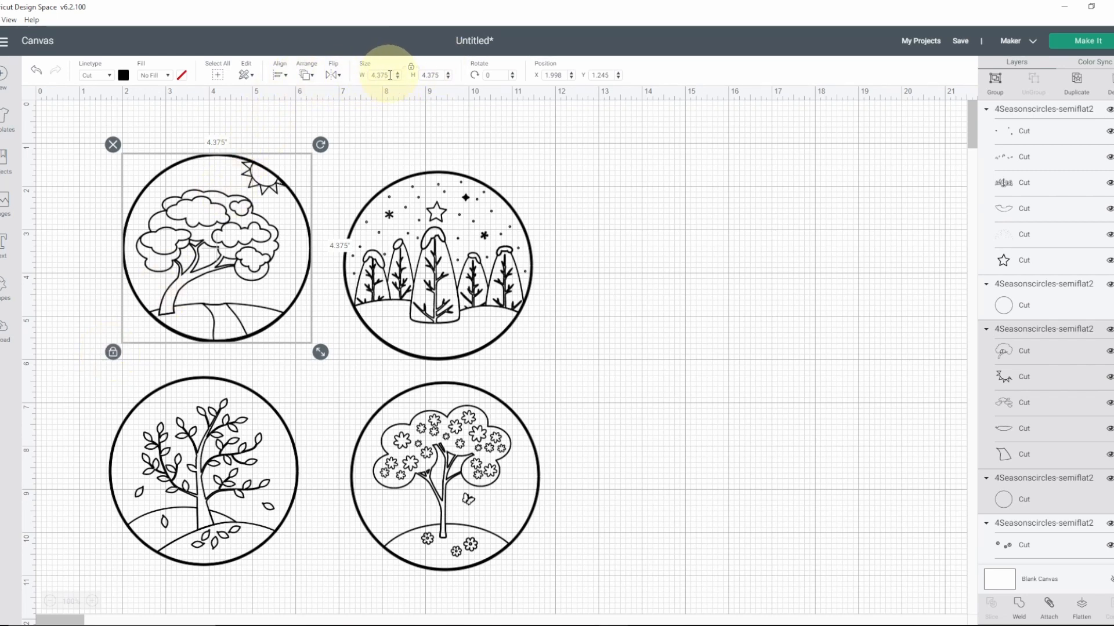
pyautogui.moveTo(390, 75); pyautogui.dragTo(364, 78)
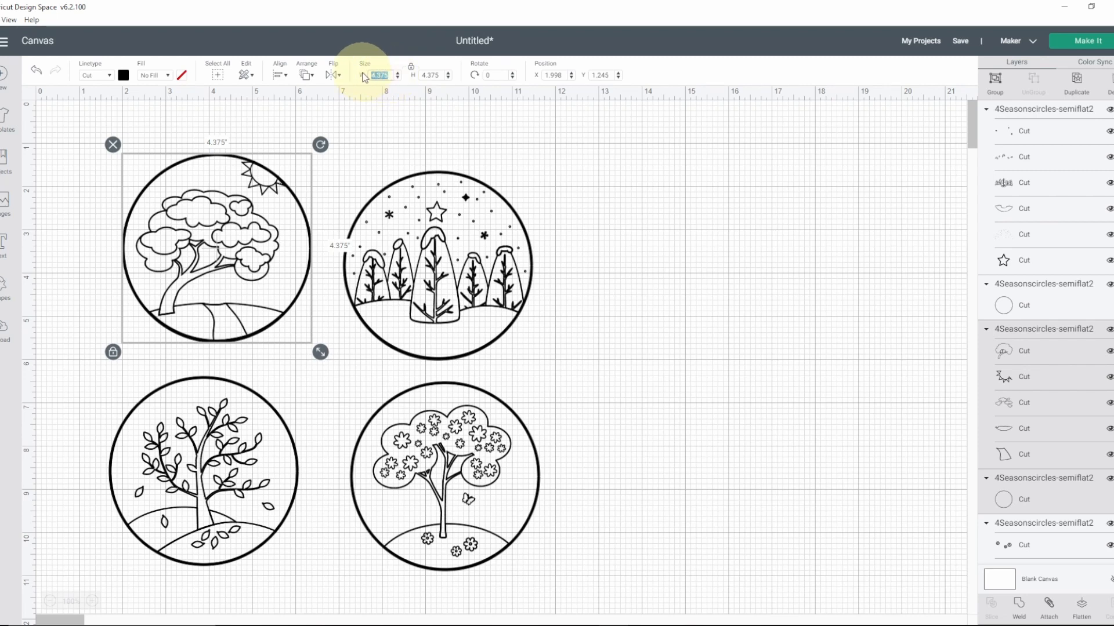
pyautogui.write('3.5')
pyautogui.press('Return')
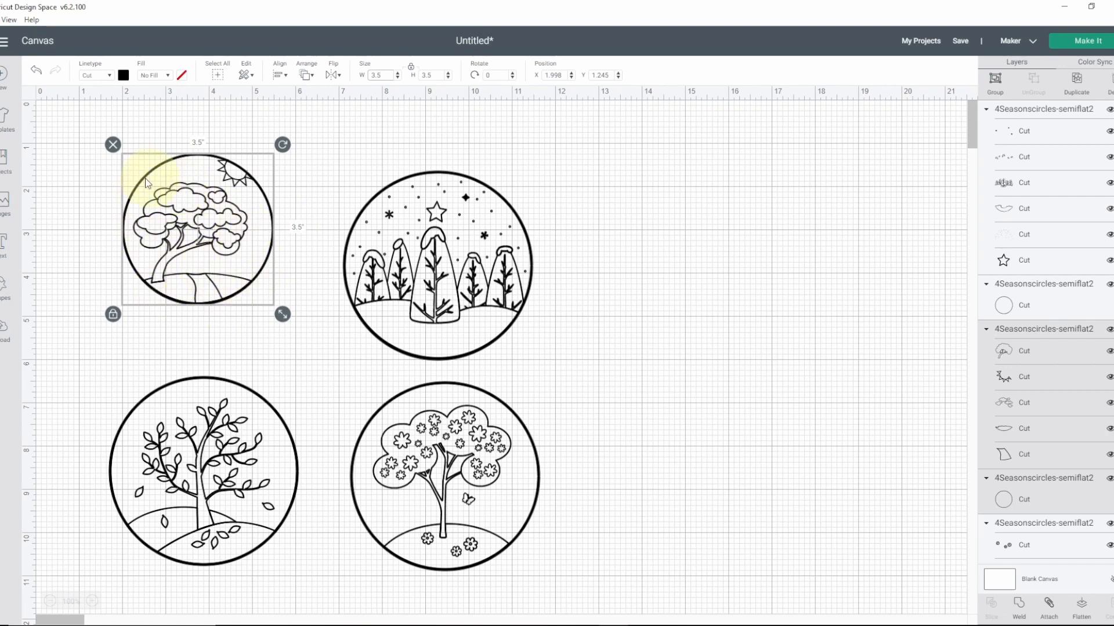
pyautogui.click(307, 165)
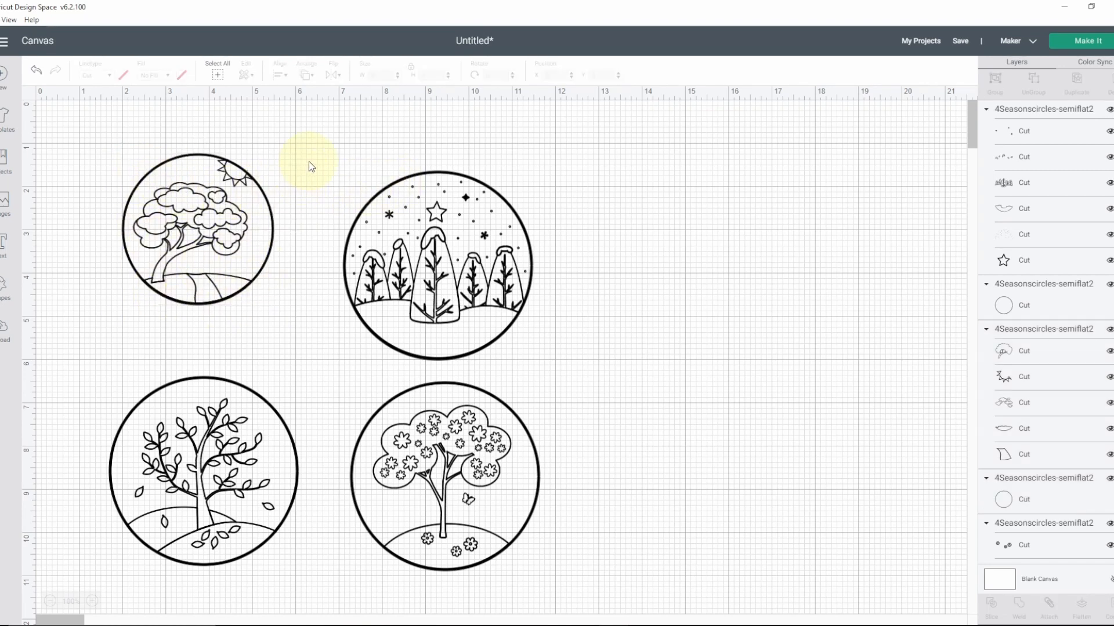
# Step: Select the inner drawings of the four seasons in turn to examine them separately from their circles
pyautogui.click(161, 228)
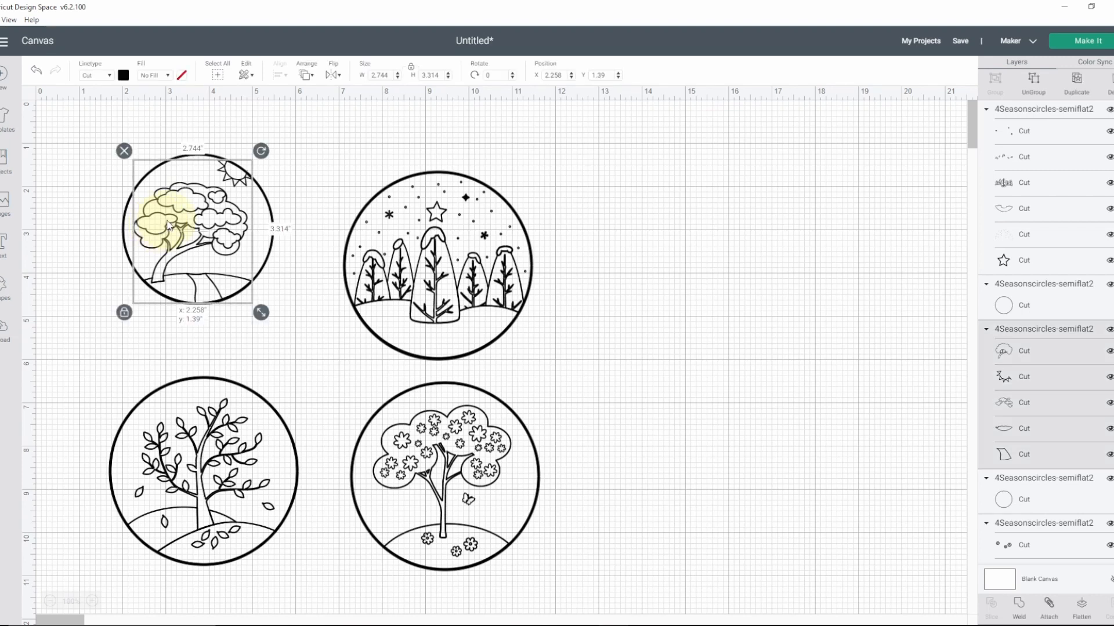
pyautogui.click(104, 215)
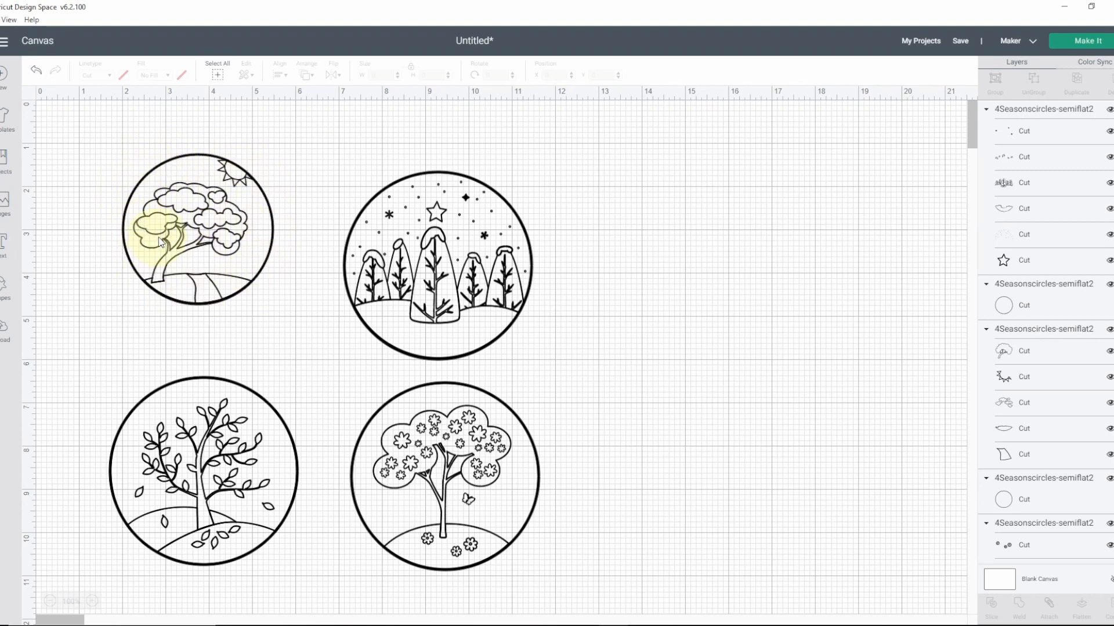
pyautogui.click(434, 271)
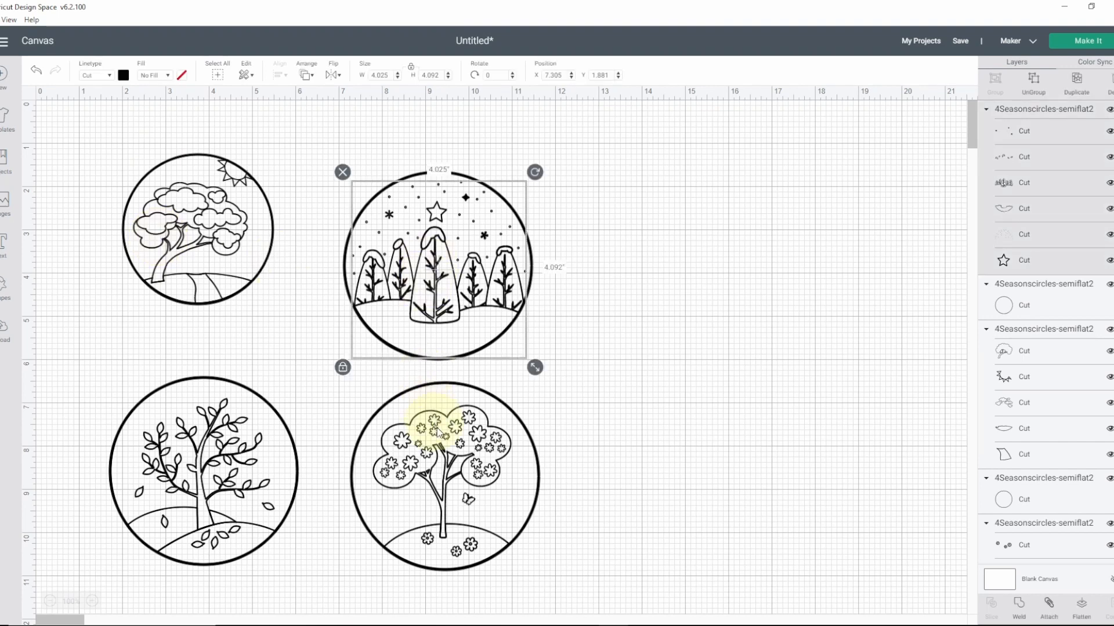
pyautogui.click(450, 461)
pyautogui.click(238, 450)
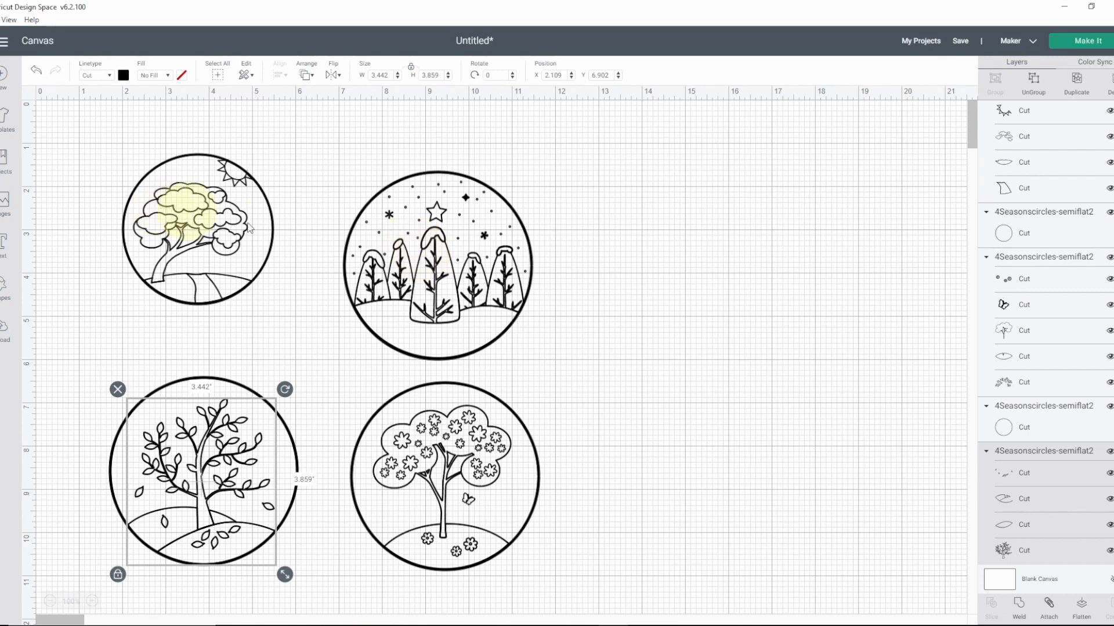
pyautogui.click(439, 259)
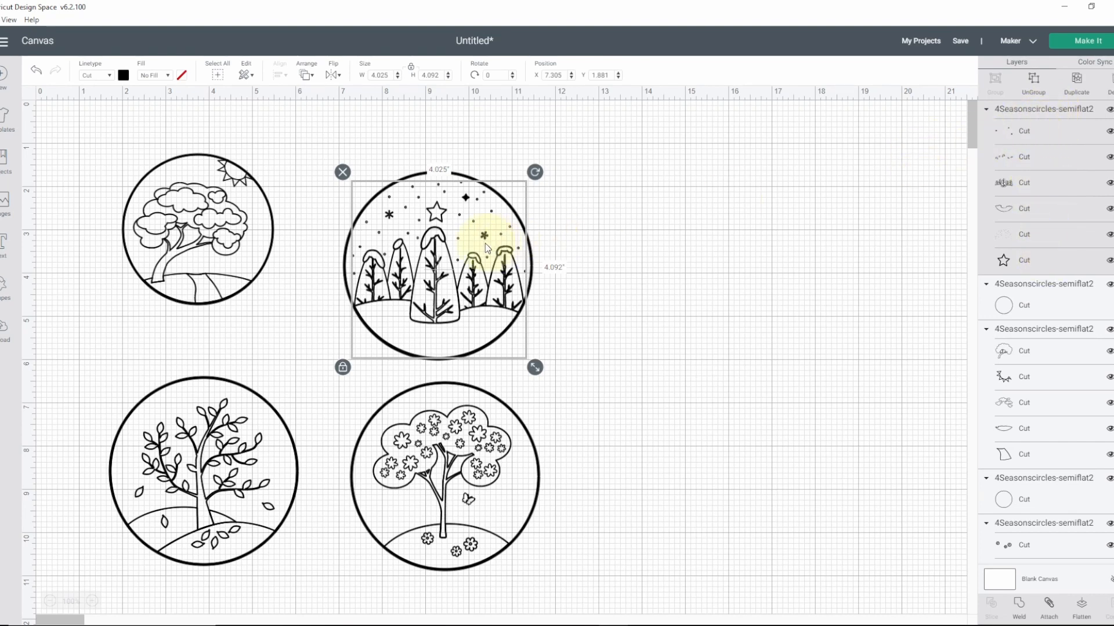
pyautogui.click(455, 458)
pyautogui.click(224, 472)
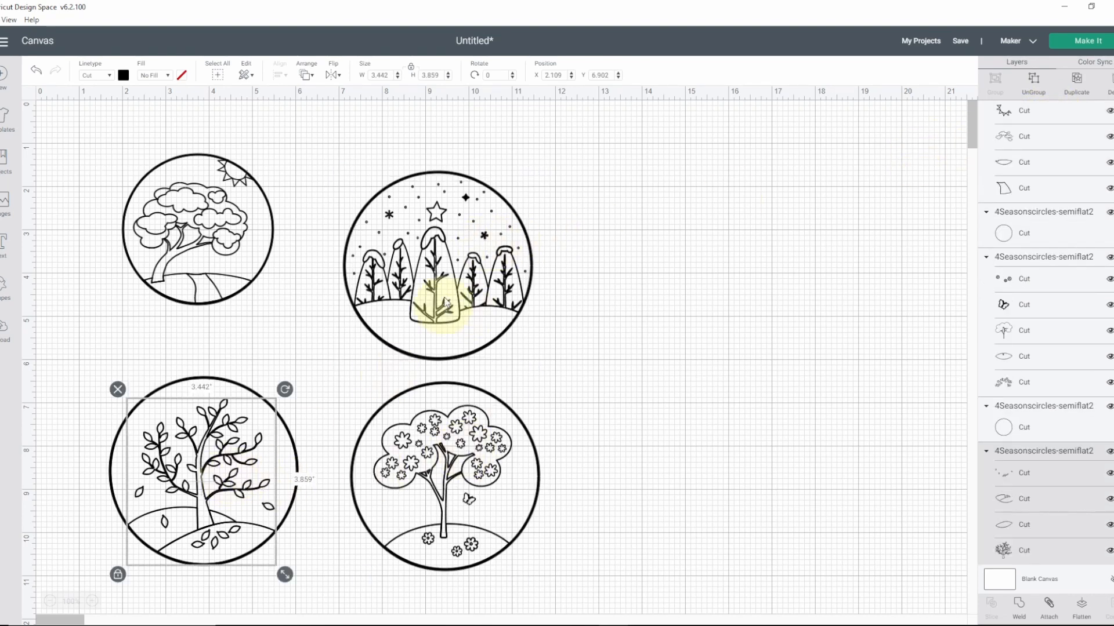
# Step: Hide the winter trees drawing and its outer circle
pyautogui.click(443, 278)
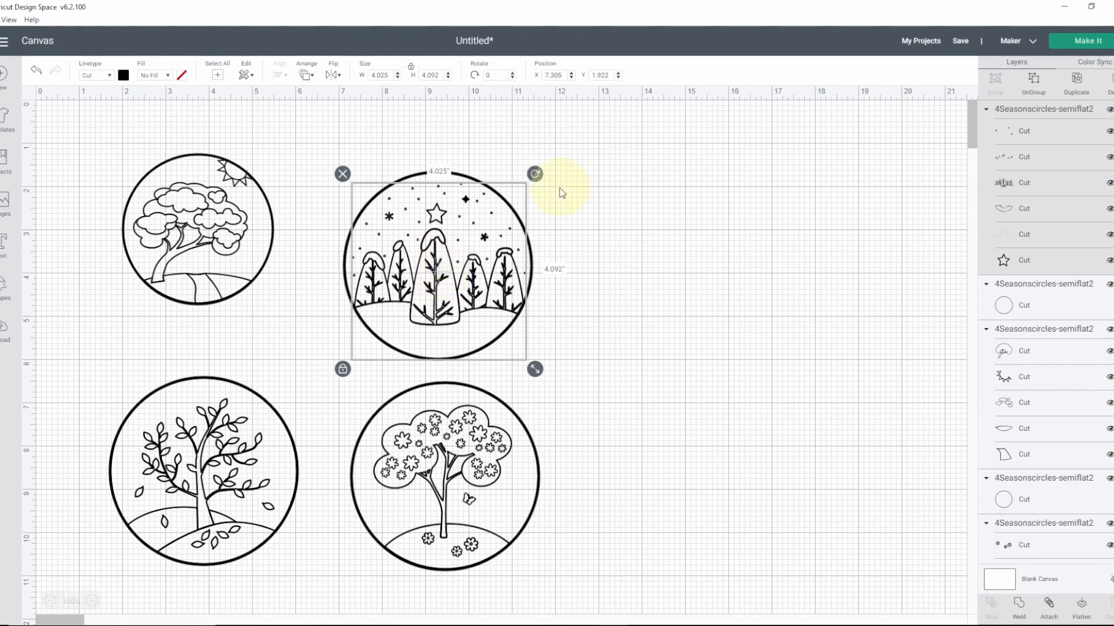
pyautogui.click(1109, 110)
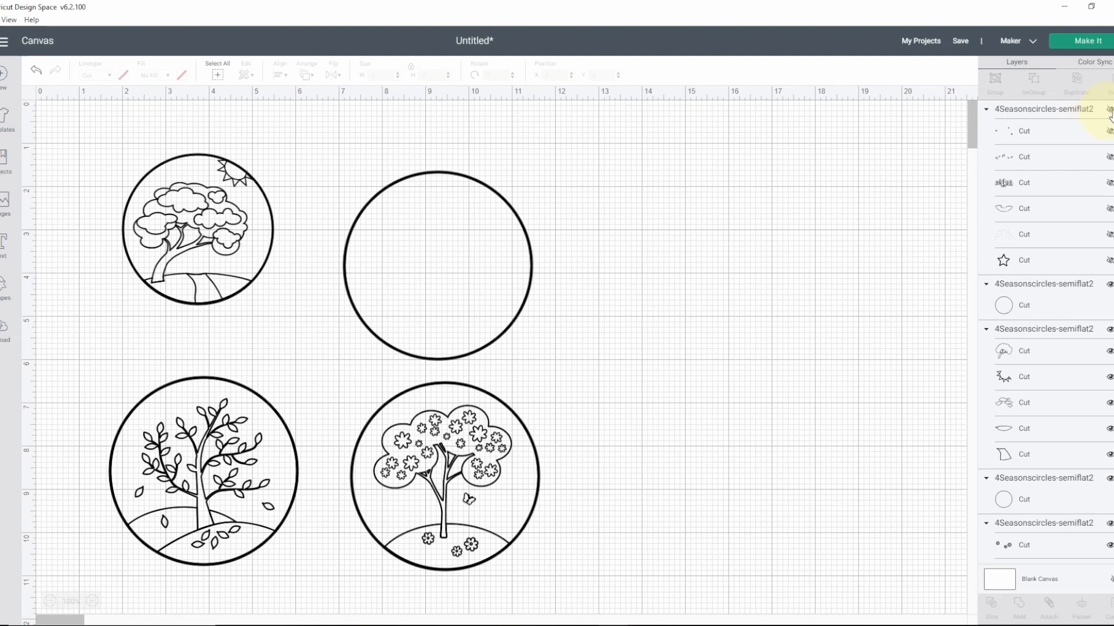
pyautogui.click(1044, 305)
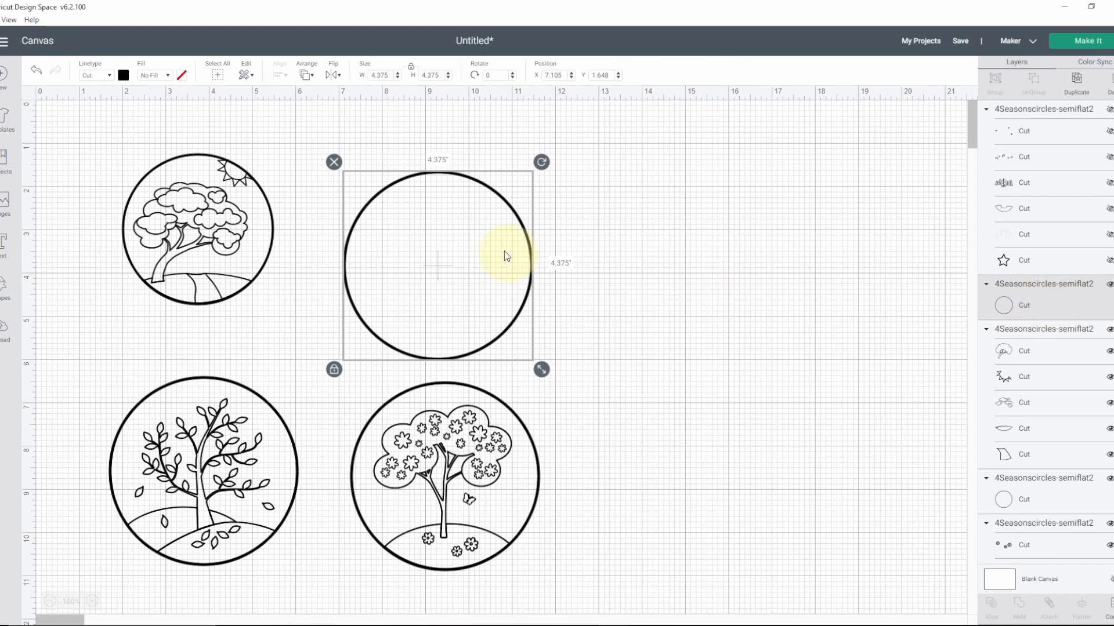
pyautogui.click(1109, 285)
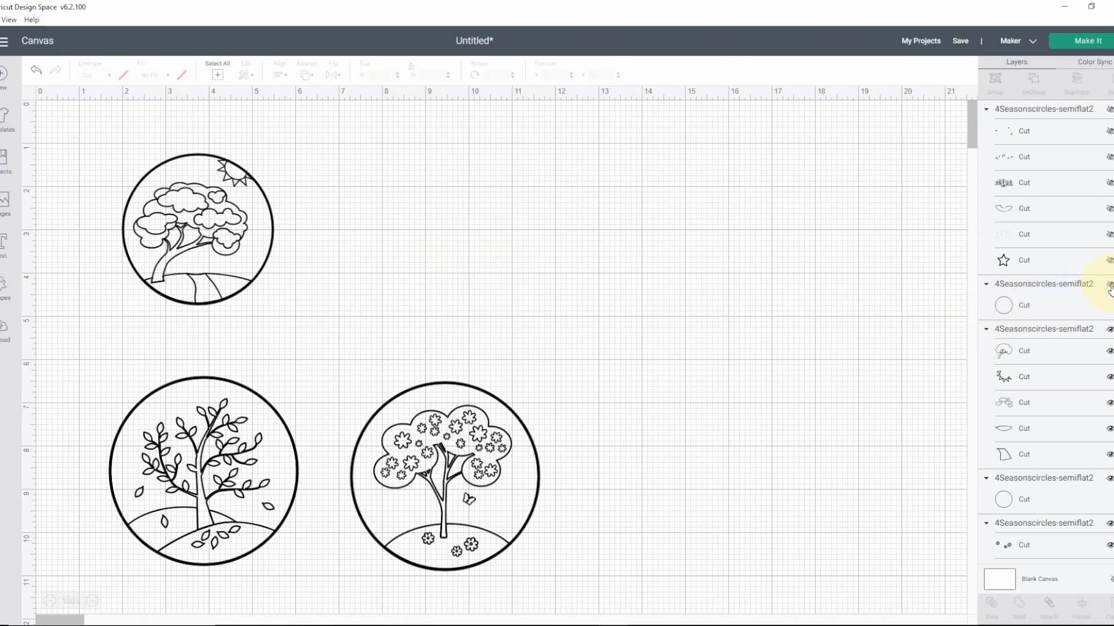
# Step: Hide the flowering spring tree drawing and its outer circle
pyautogui.click(510, 470)
pyautogui.scroll(-5, 1044, 406)
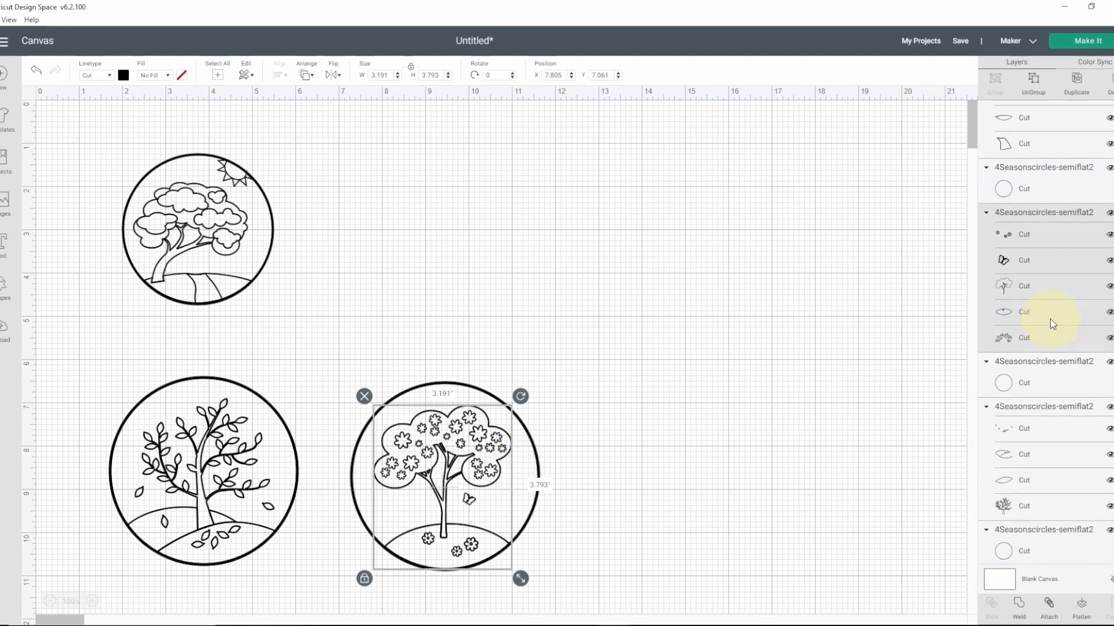
pyautogui.click(1109, 213)
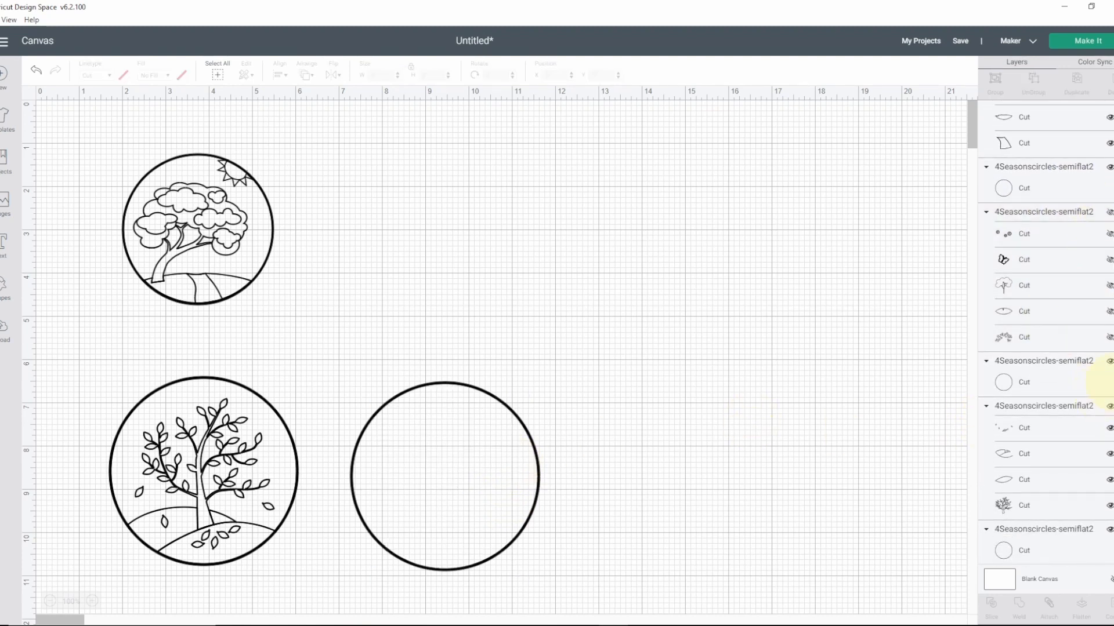
pyautogui.click(1109, 362)
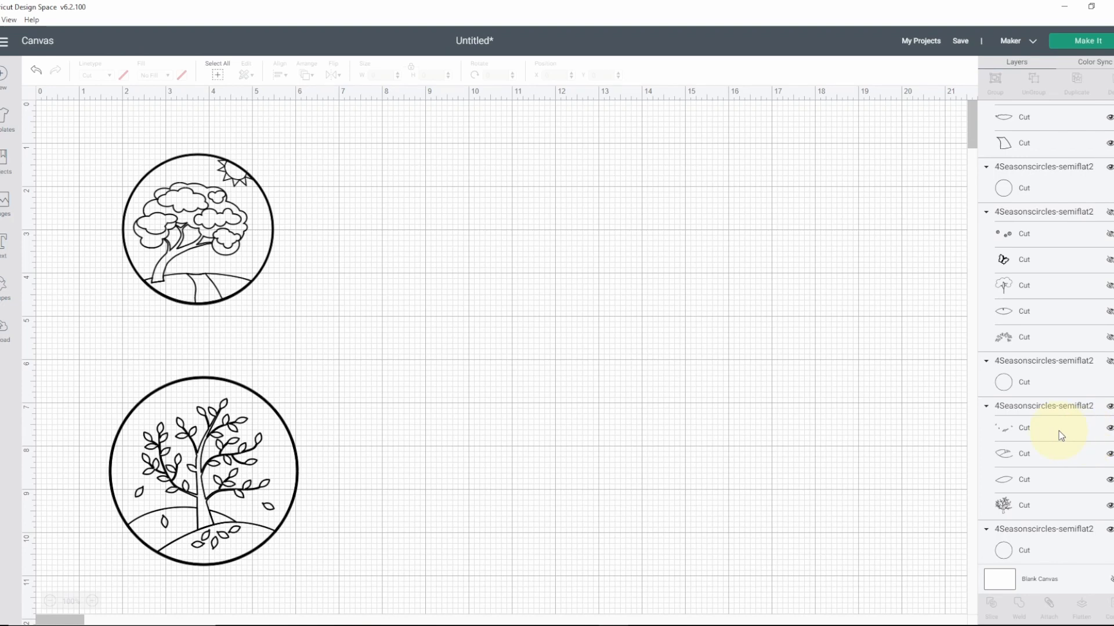
# Step: Hide the autumn tree drawing with falling leaves and its outer circle
pyautogui.click(1035, 409)
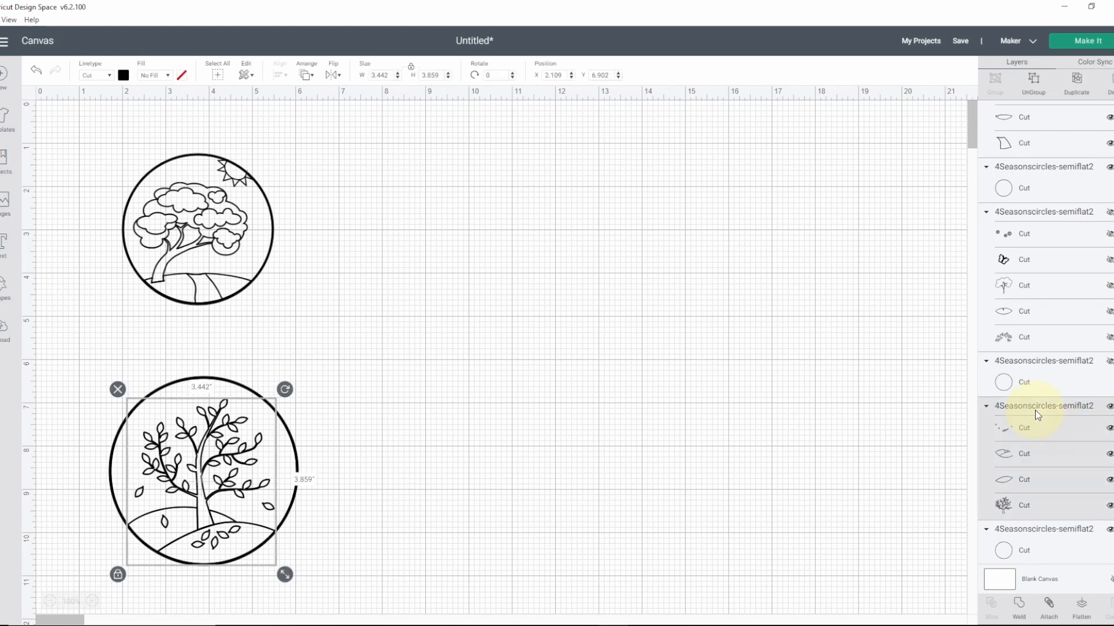
pyautogui.click(1109, 406)
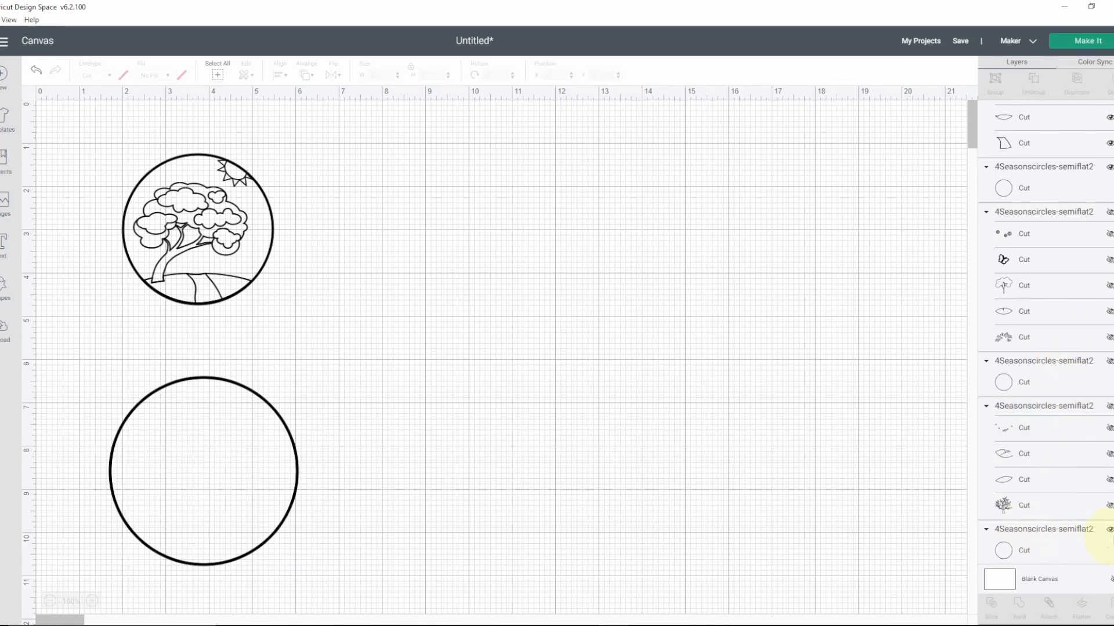
pyautogui.click(1109, 530)
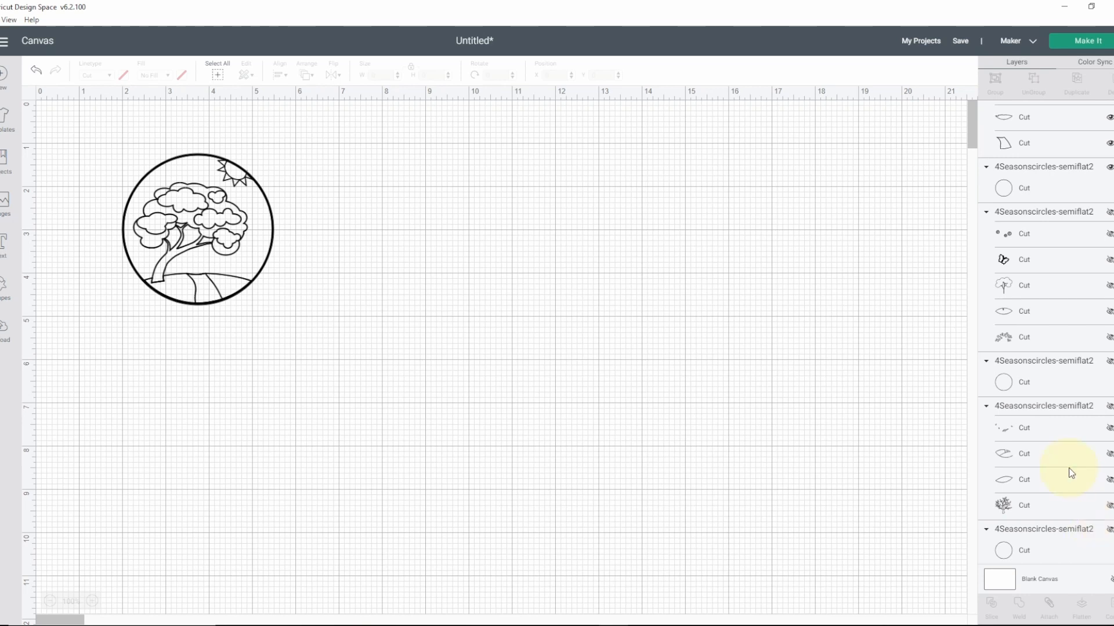
# Step: Hide the 3.5-inch outer circle around the summer tree, keeping the inner drawing visible
pyautogui.click(188, 232)
pyautogui.scroll(3, 1105, 152)
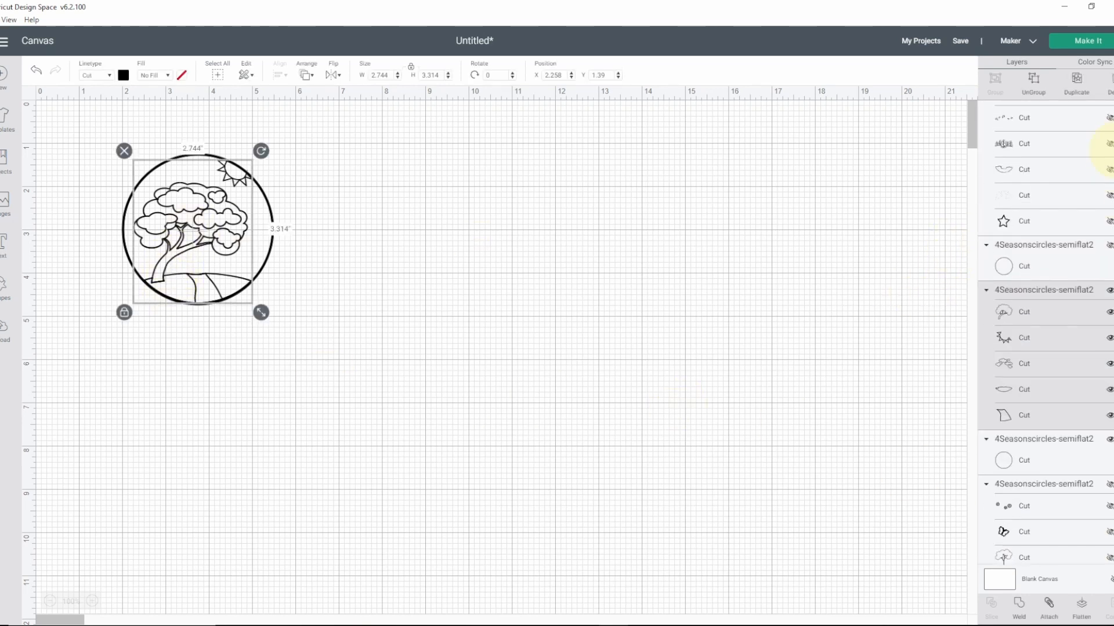
pyautogui.scroll(-2, 1102, 152)
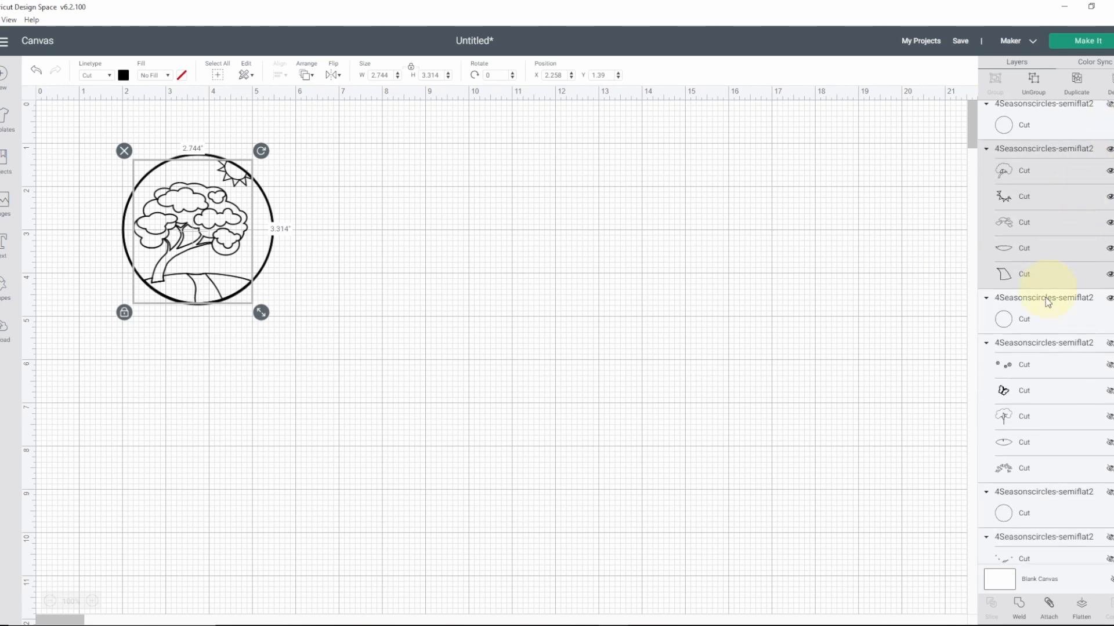
pyautogui.click(1042, 319)
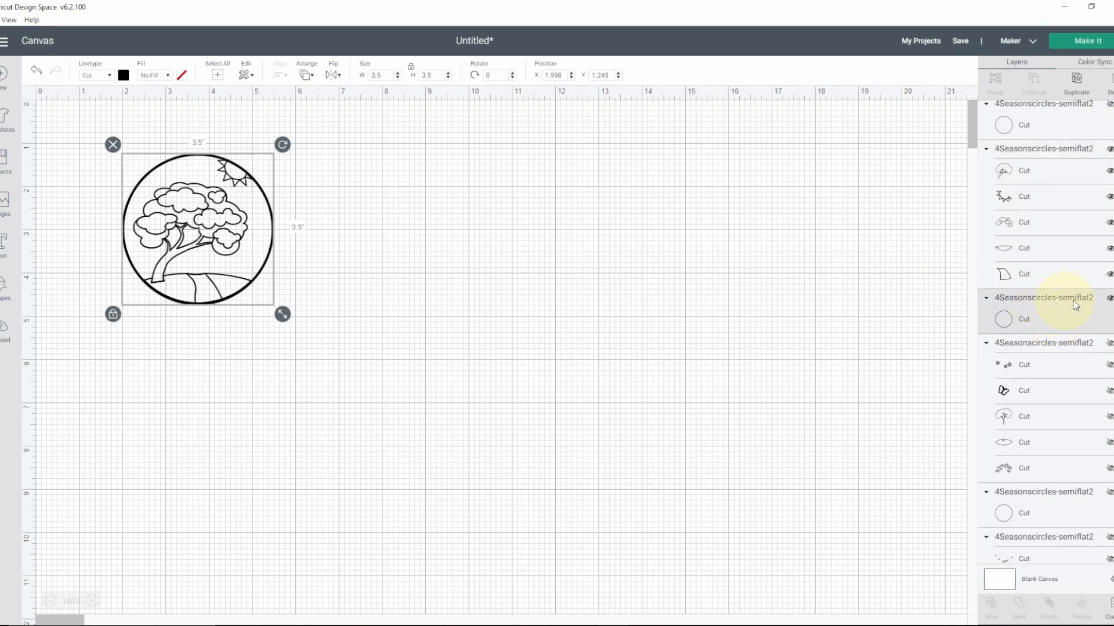
pyautogui.click(1108, 299)
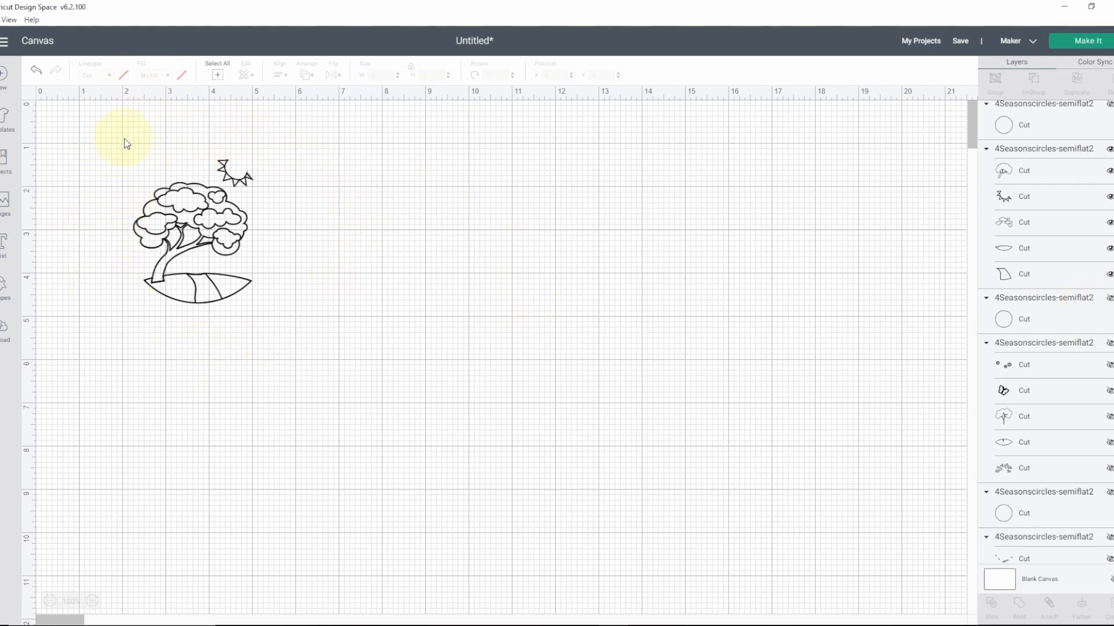
# Step: Change the summer tree drawing's linetype to Draw with a black Fine Point (0.4mm) pen
pyautogui.click(174, 211)
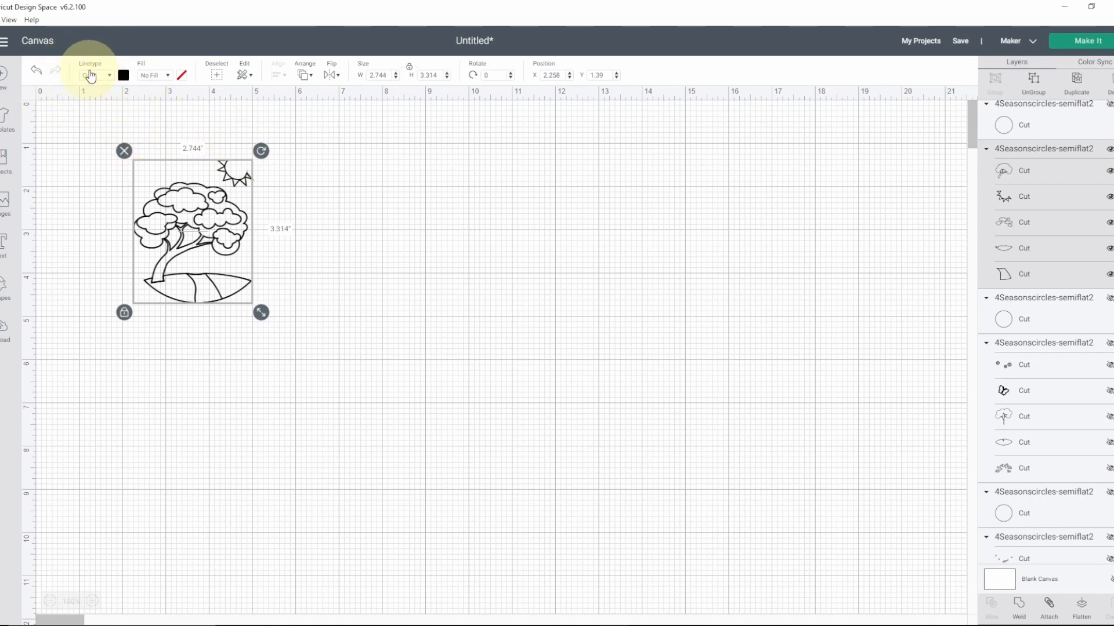
pyautogui.click(109, 76)
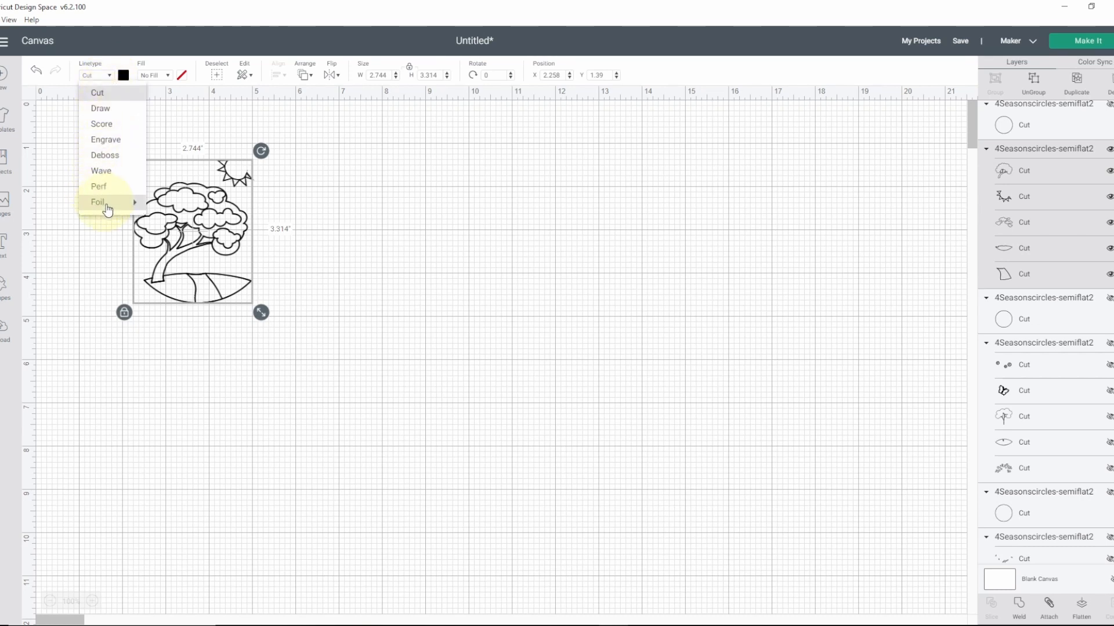
pyautogui.click(110, 110)
pyautogui.click(122, 75)
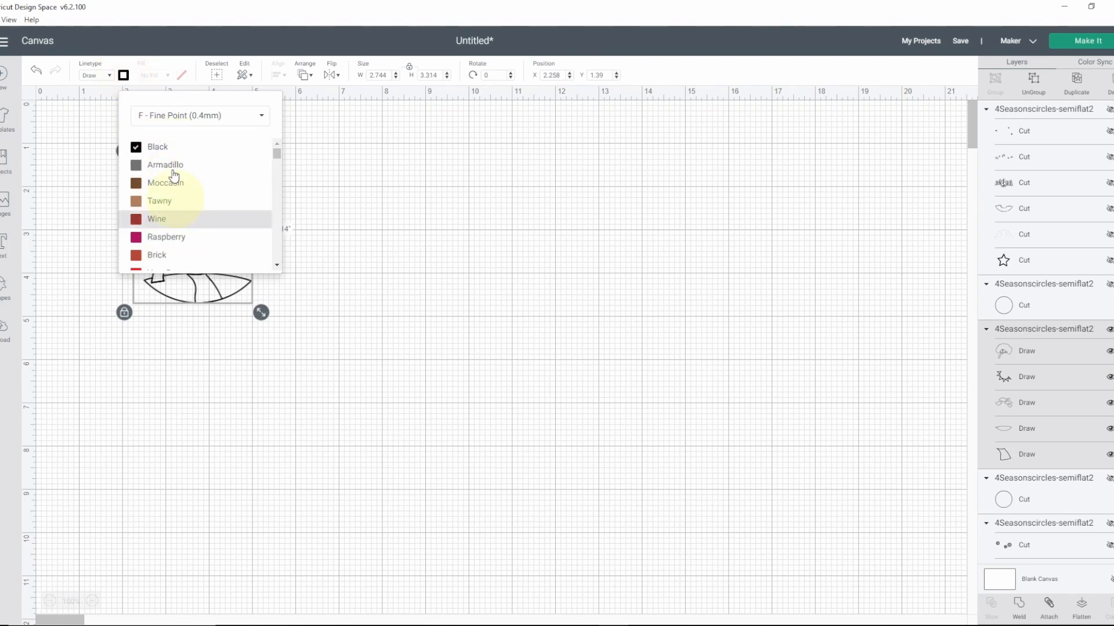
pyautogui.click(266, 123)
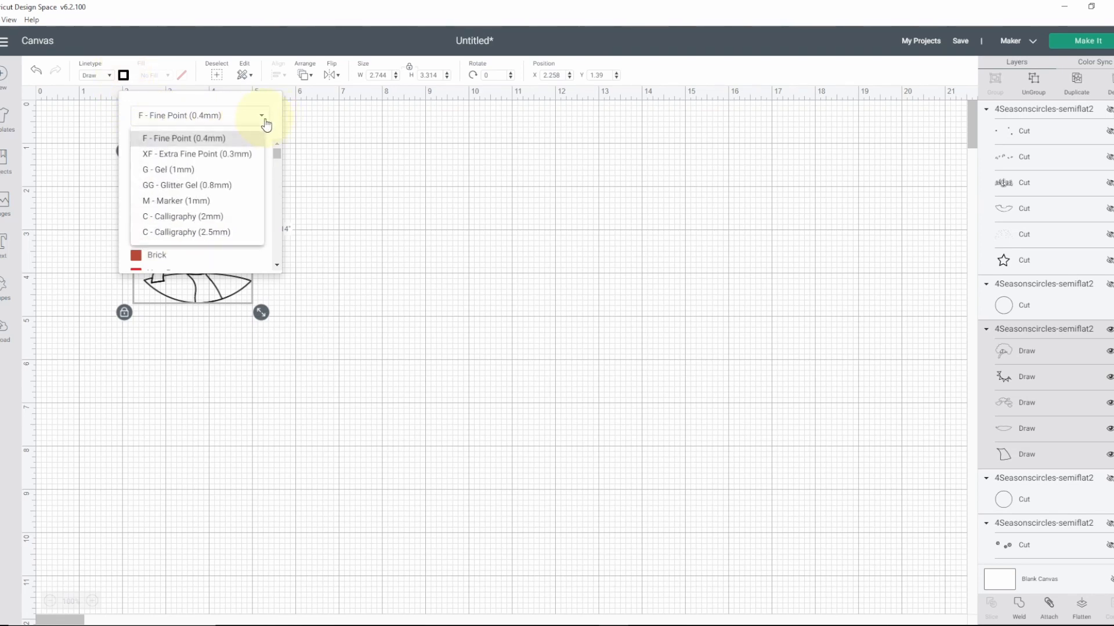
pyautogui.click(236, 138)
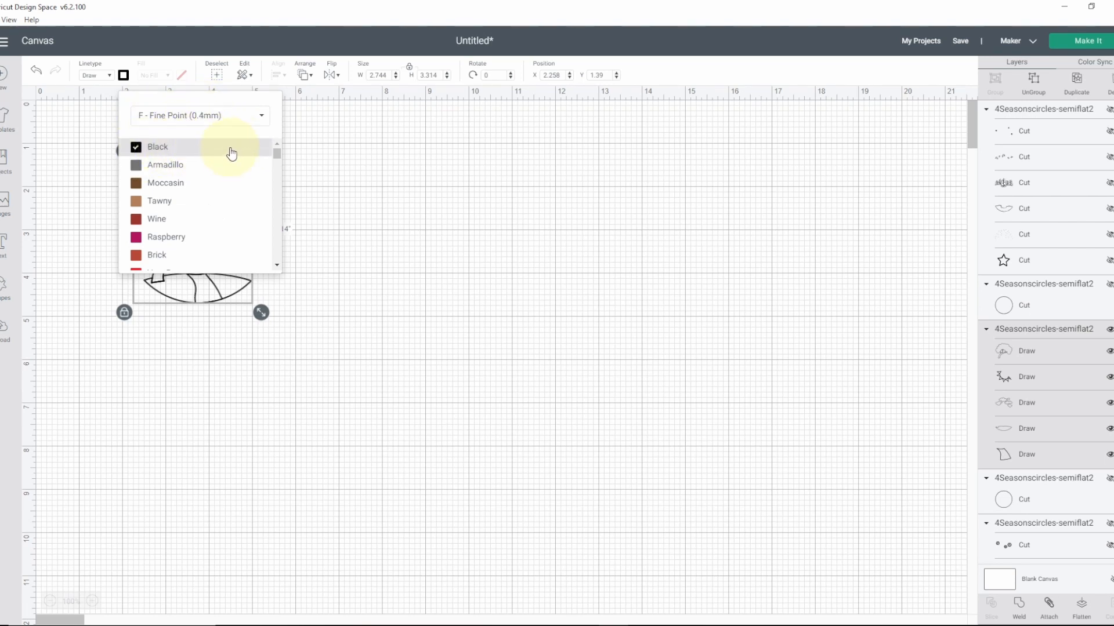
pyautogui.click(387, 153)
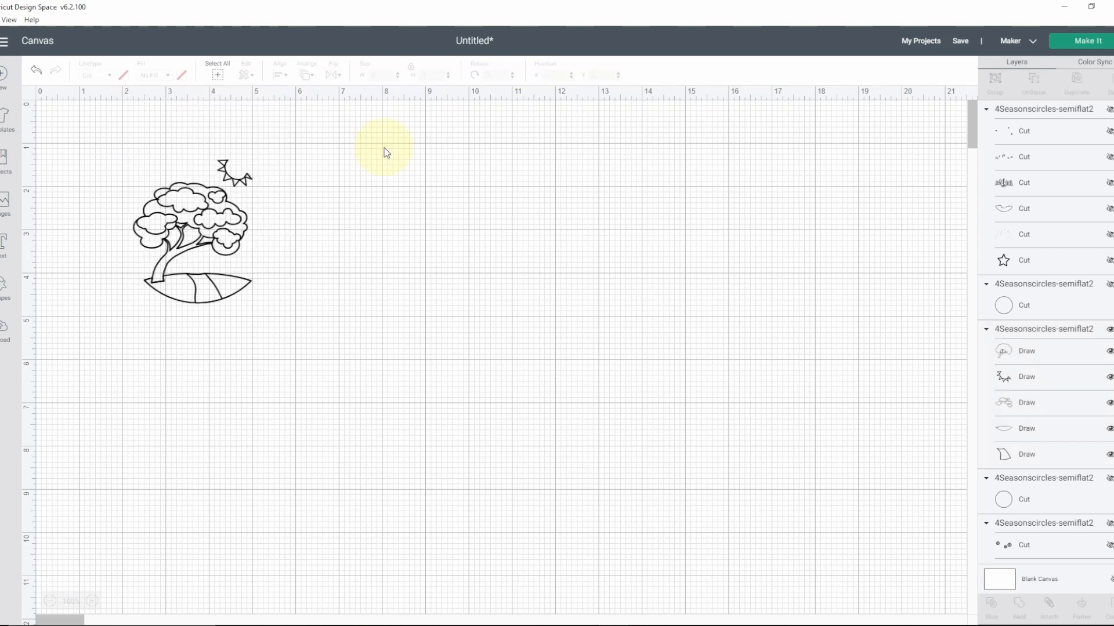
# Step: Attach all the layers of the summer tree drawing so they keep their arrangement on the mat
pyautogui.moveTo(105, 133); pyautogui.dragTo(296, 342)
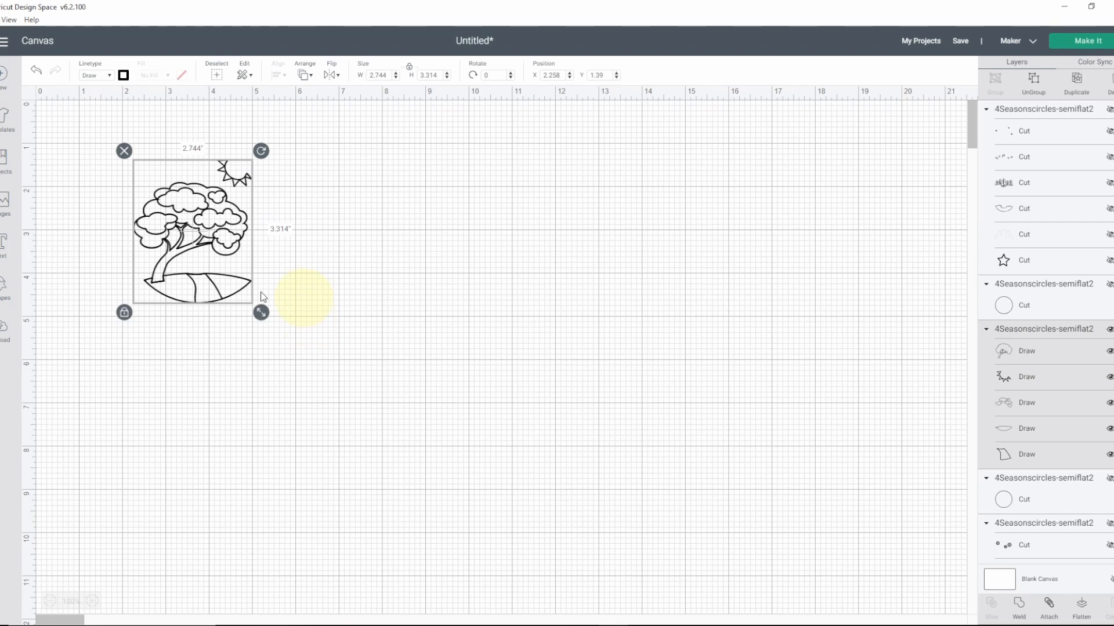
pyautogui.click(402, 236)
pyautogui.click(163, 226)
pyautogui.click(1051, 609)
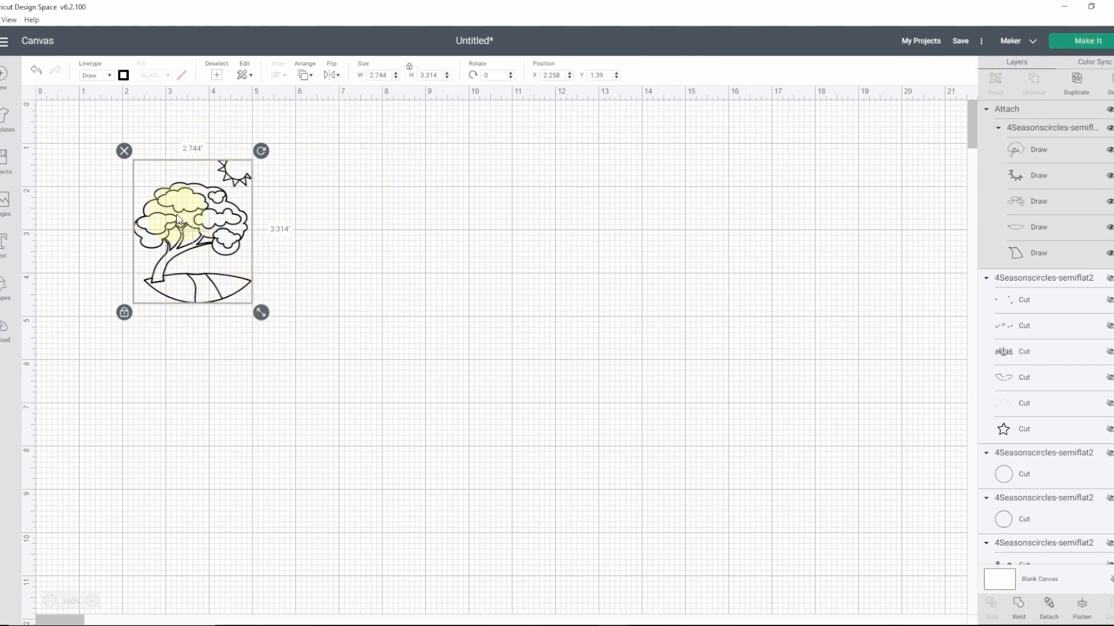
pyautogui.click(366, 233)
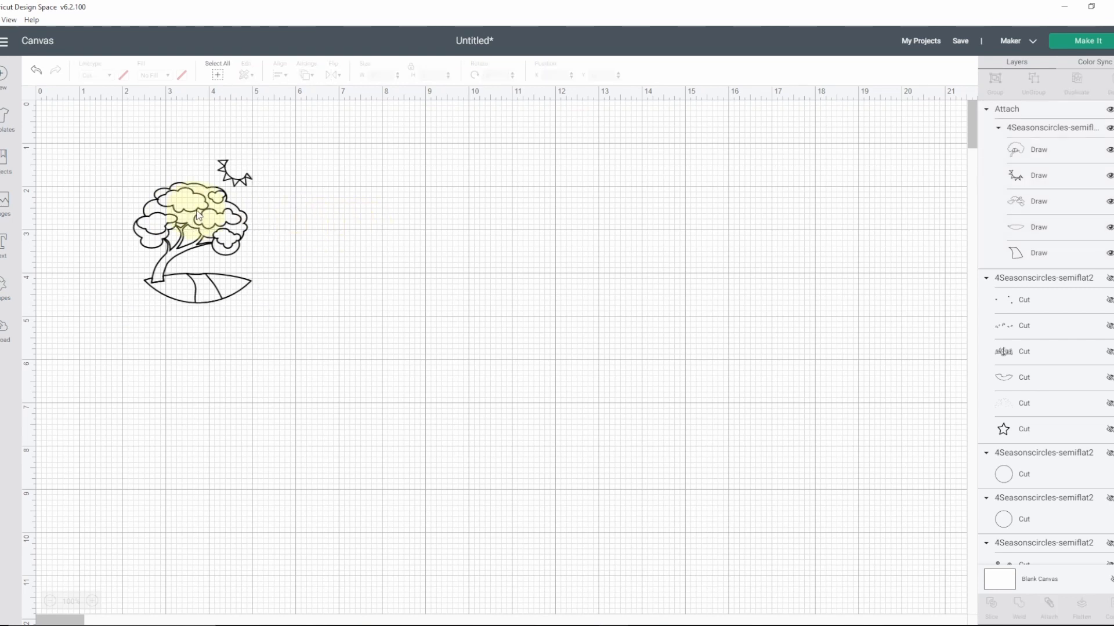
# Step: Prepare the mat with the drawing mirrored and moved to the 1-inch marks, and continue to the machine setup
pyautogui.click(1080, 45)
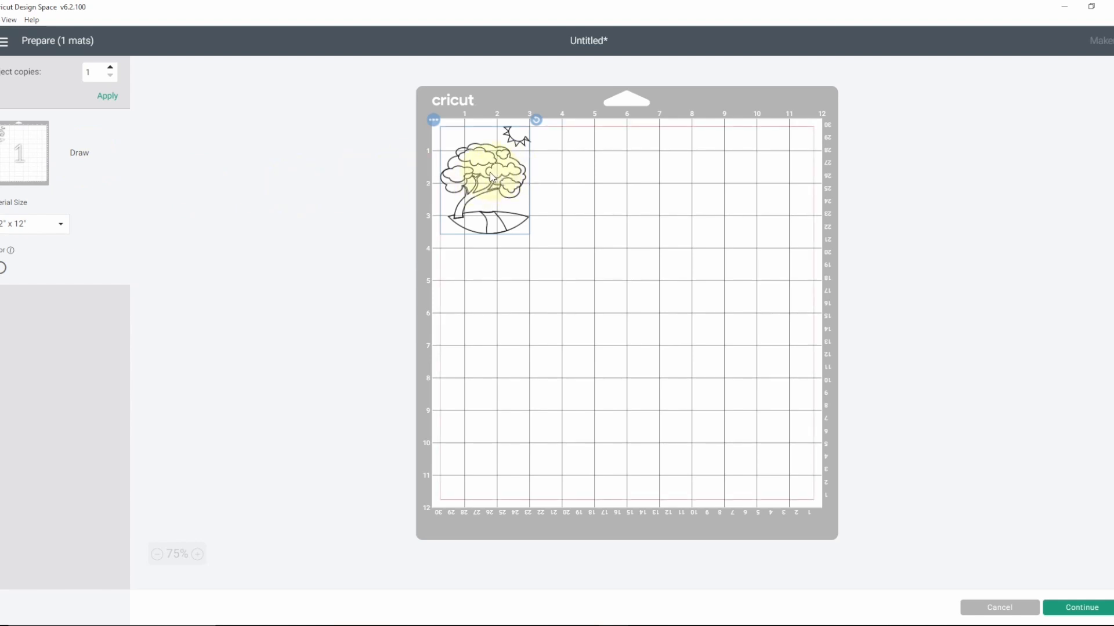
pyautogui.moveTo(491, 174); pyautogui.dragTo(517, 198)
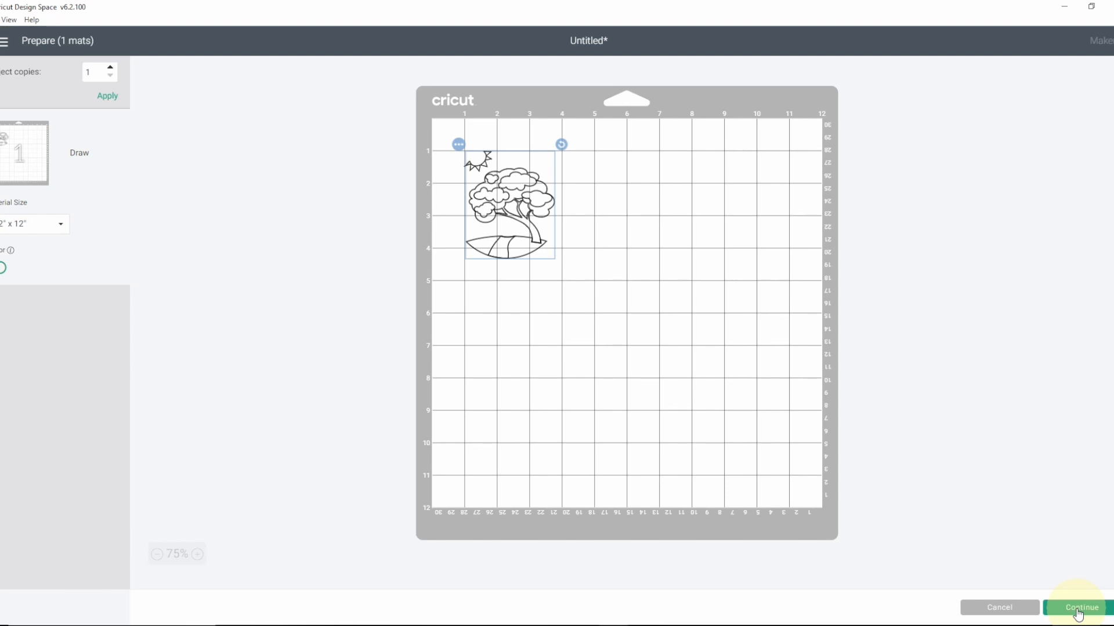
pyautogui.click(1077, 609)
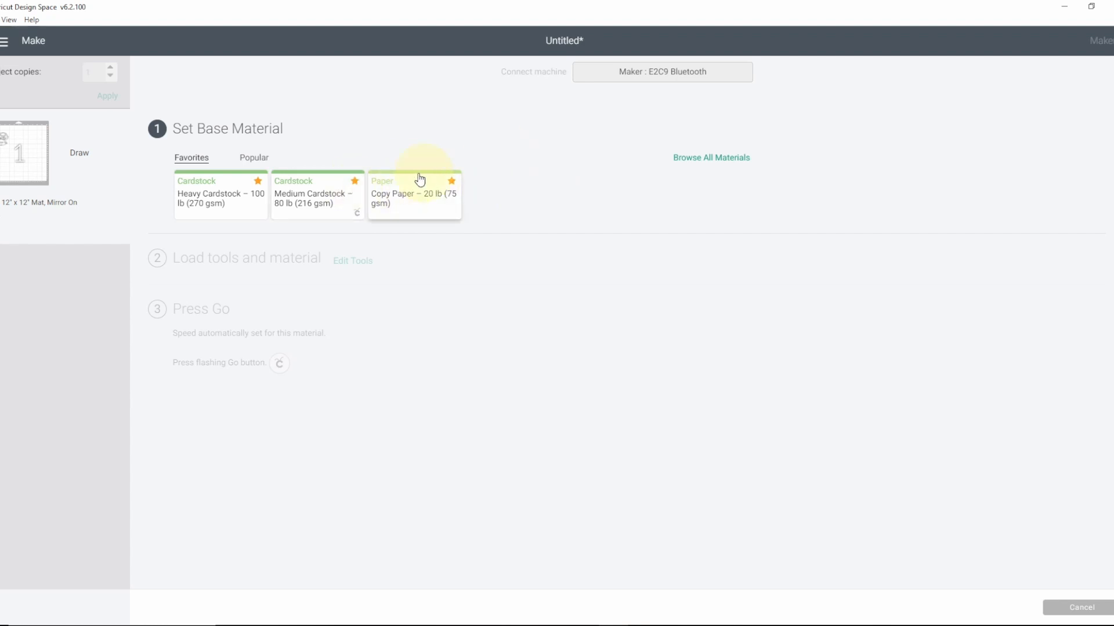
# Step: Browse all materials and set the base material to Copy Paper – 20 lb (75 gsm)
pyautogui.click(719, 162)
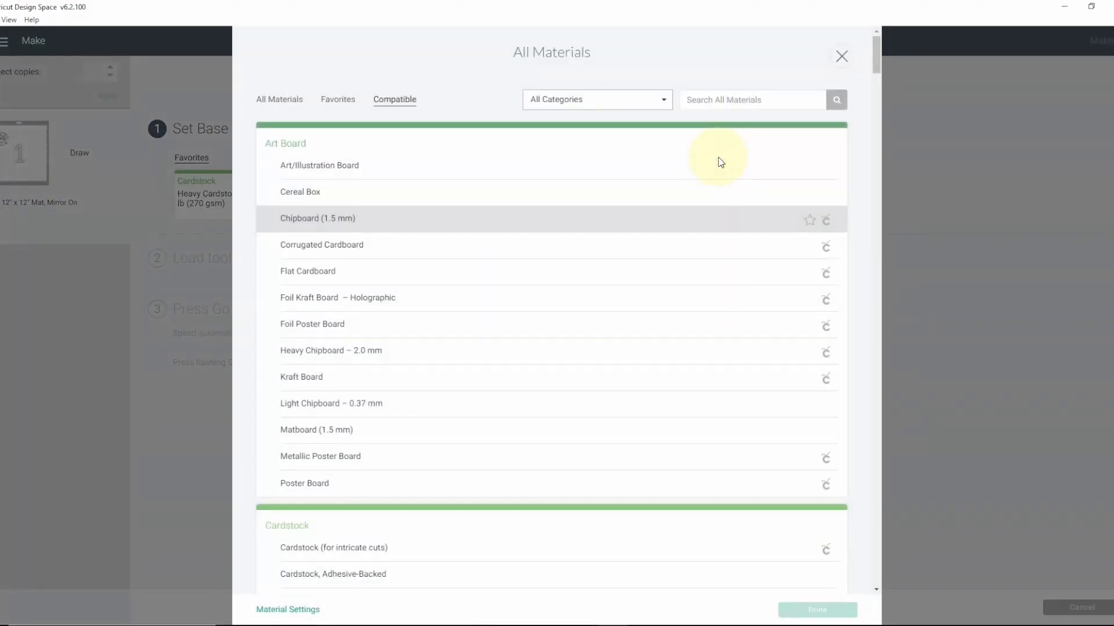
pyautogui.scroll(-12, 525, 374)
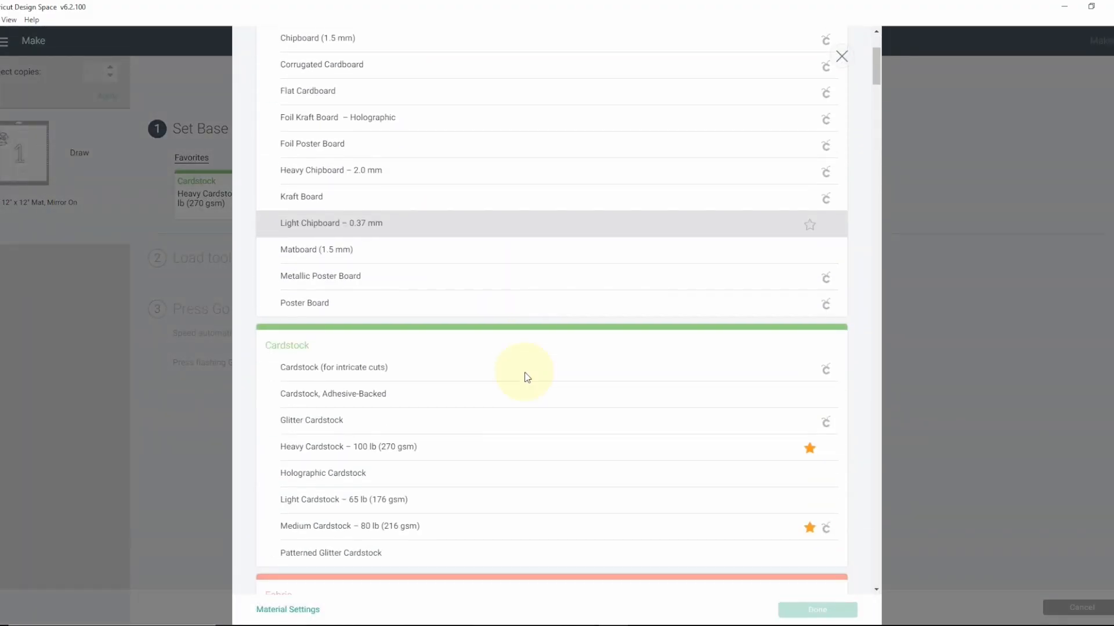
pyautogui.scroll(-18, 527, 377)
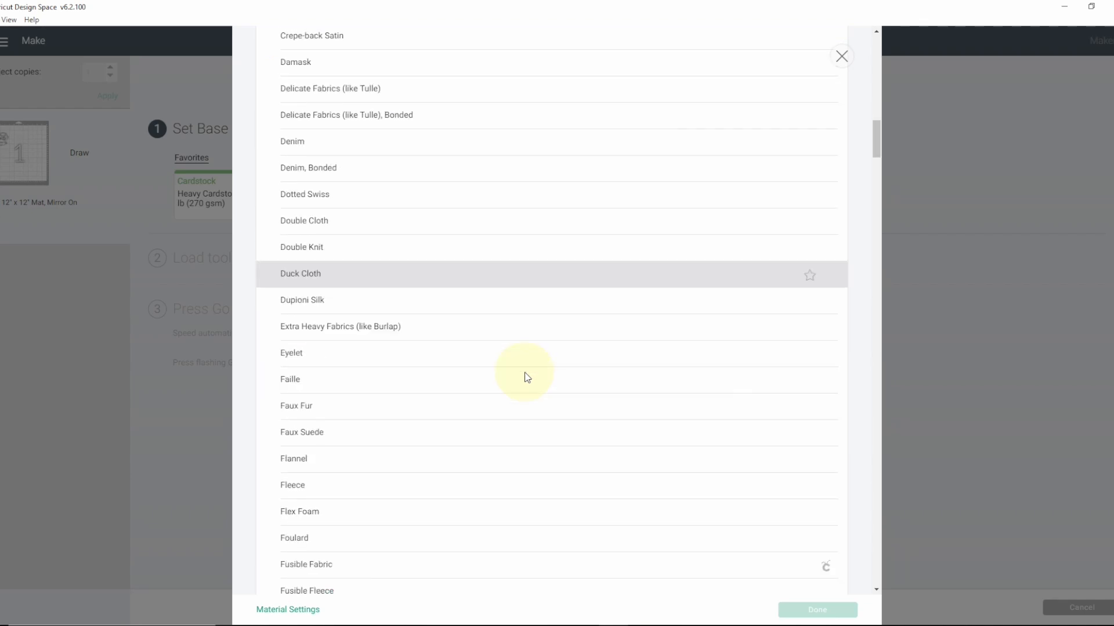
pyautogui.scroll(-20, 528, 377)
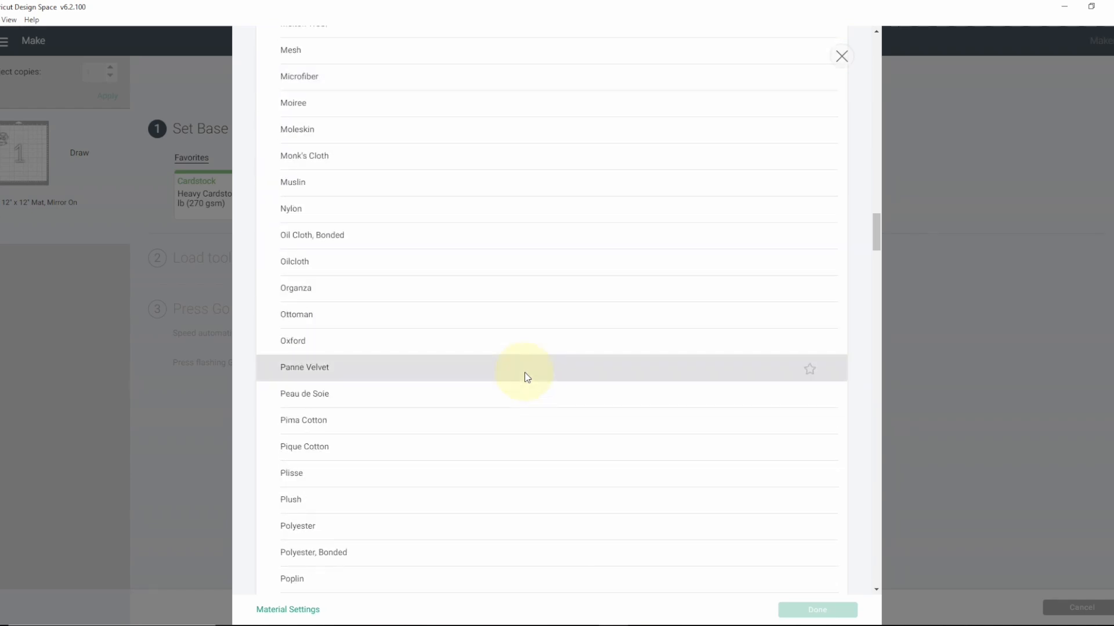
pyautogui.scroll(-15, 556, 374)
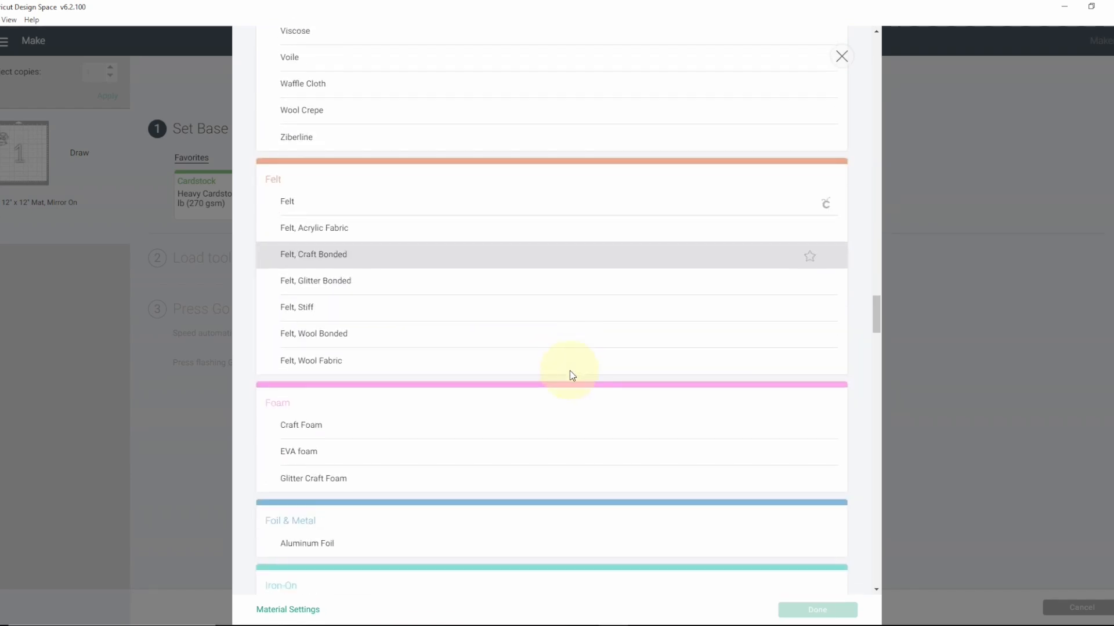
pyautogui.scroll(-18, 569, 372)
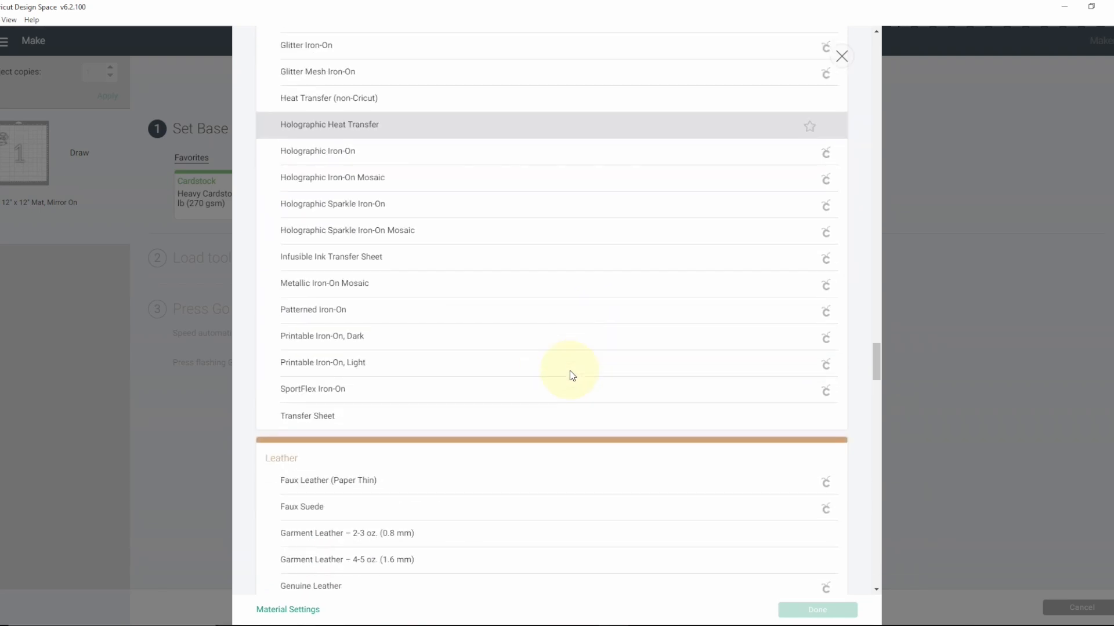
pyautogui.scroll(-6, 570, 375)
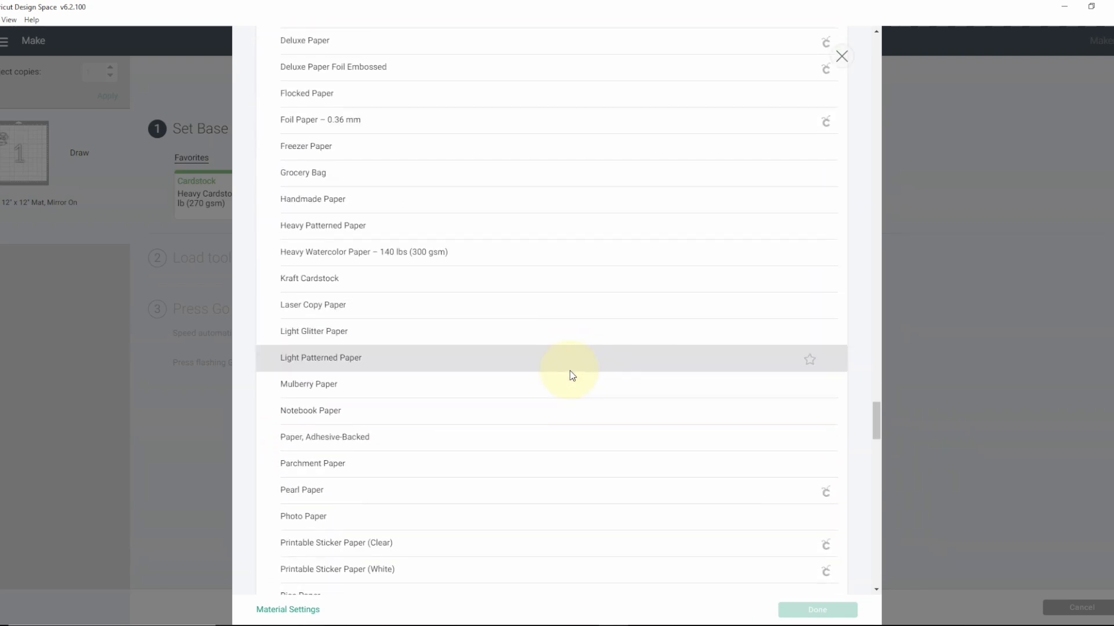
pyautogui.scroll(2, 569, 374)
pyautogui.scroll(5, 569, 373)
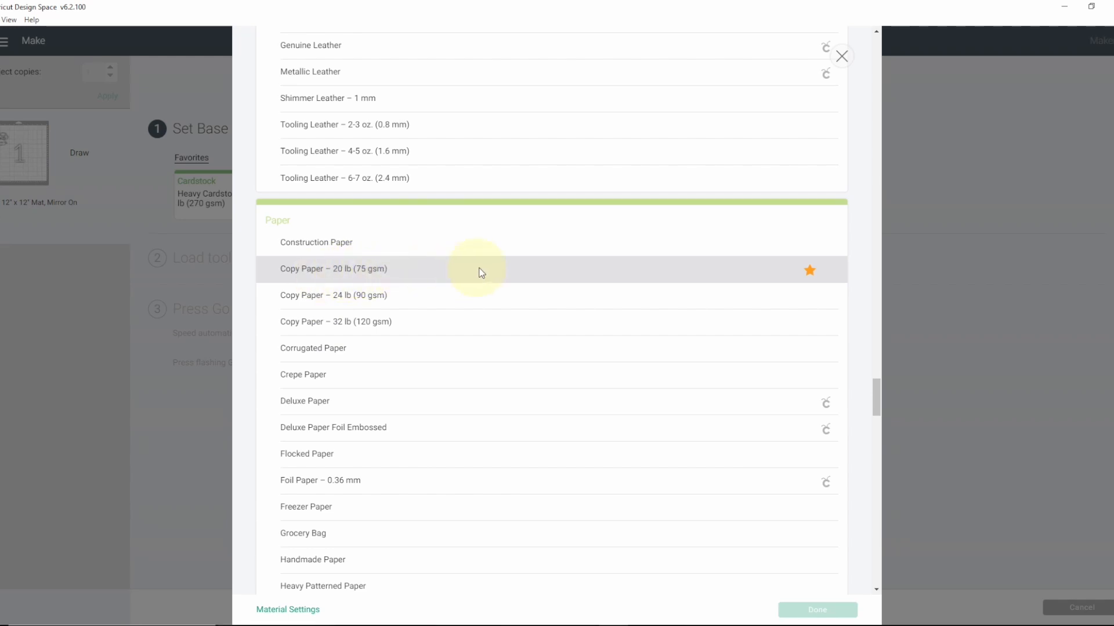
pyautogui.click(416, 277)
pyautogui.scroll(1, 746, 542)
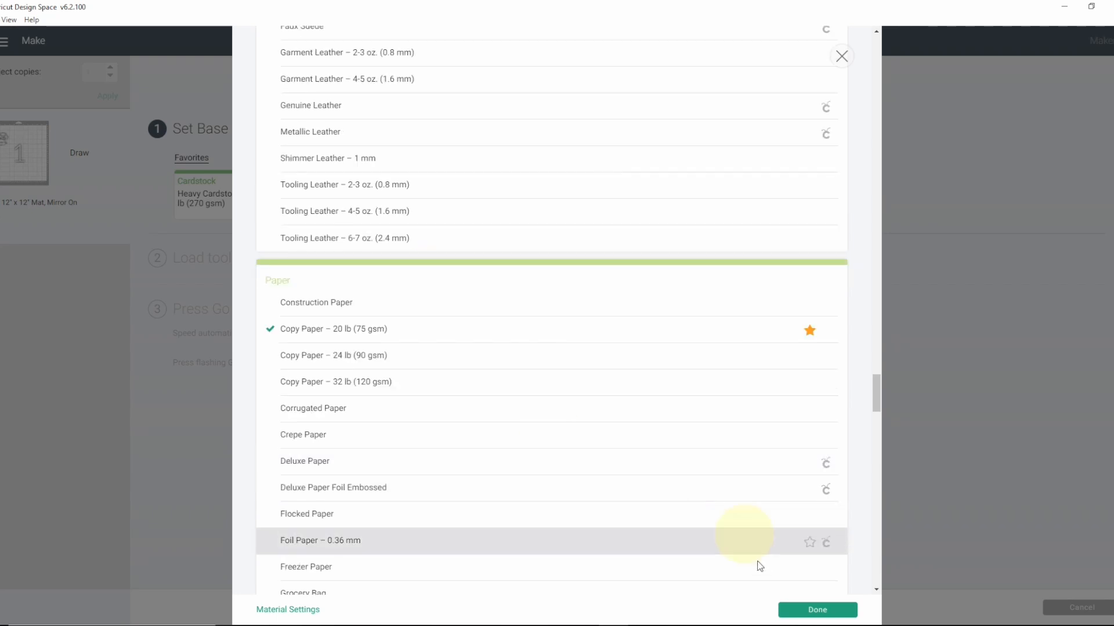
pyautogui.click(818, 610)
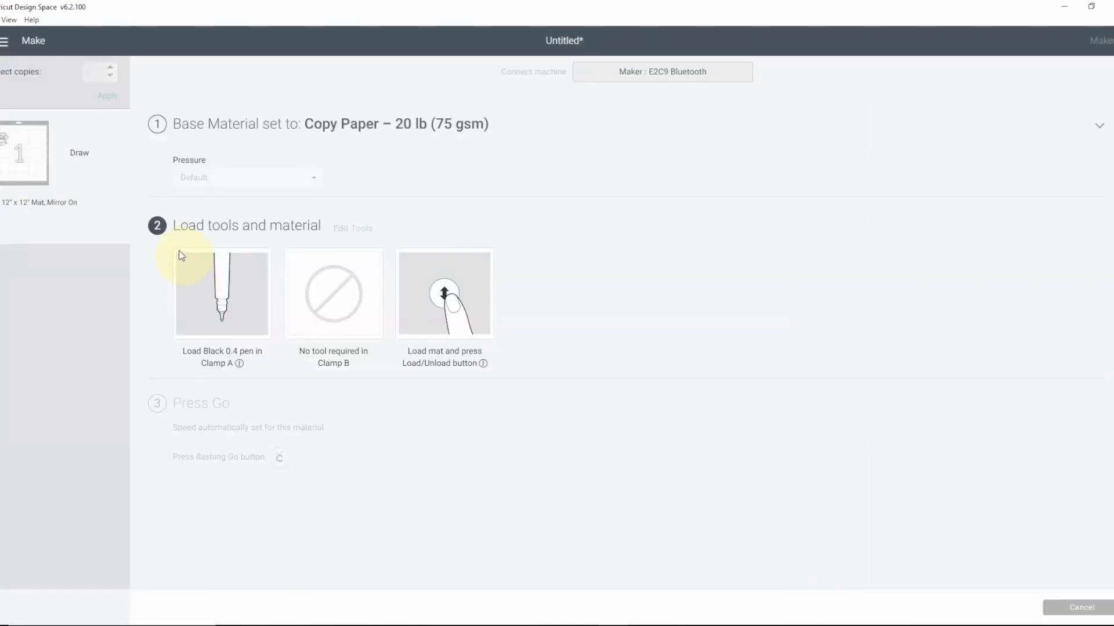